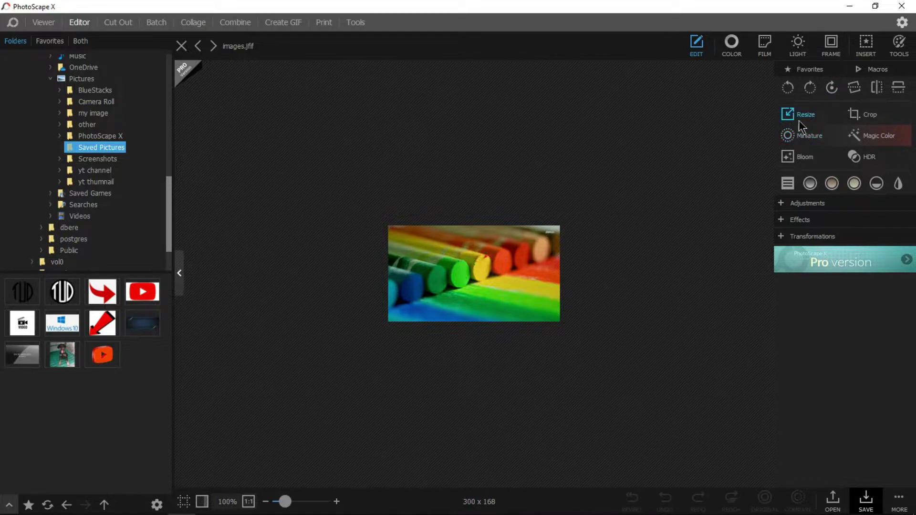
# Step: Resize the crayon image to 1071 x 600 pixels with its aspect ratio preserved
pyautogui.click(799, 118)
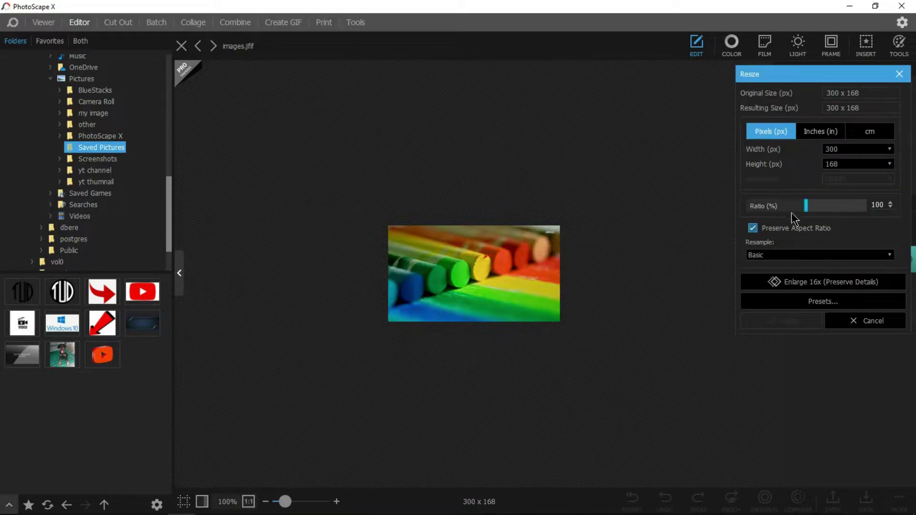
pyautogui.moveTo(804, 210); pyautogui.dragTo(817, 210)
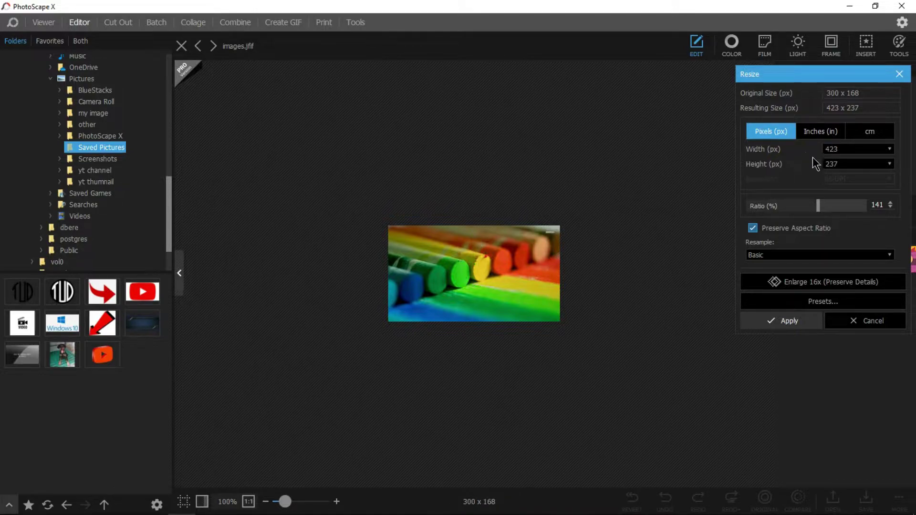
pyautogui.click(888, 150)
pyautogui.click(871, 241)
pyautogui.click(889, 165)
pyautogui.click(848, 234)
pyautogui.click(809, 321)
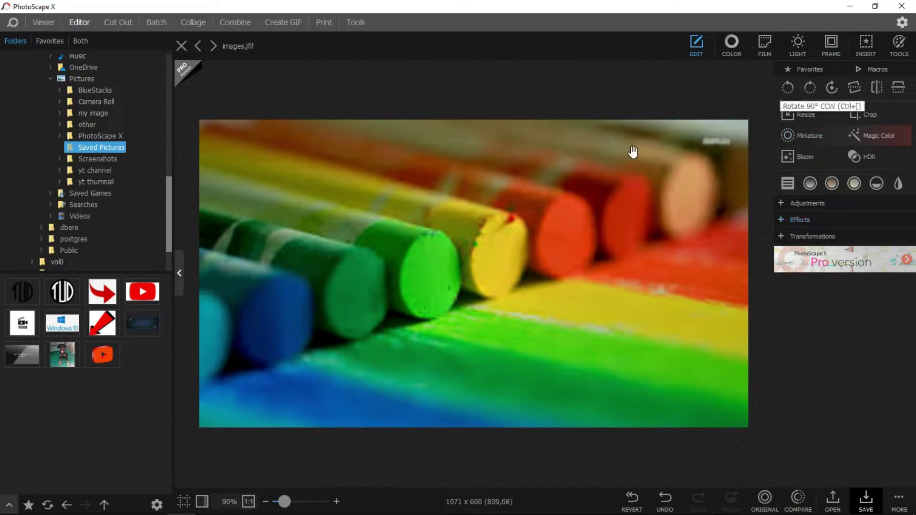
# Step: Insert a text object on the image reading "How to make Thumbnail"
pyautogui.click(863, 45)
pyautogui.click(766, 46)
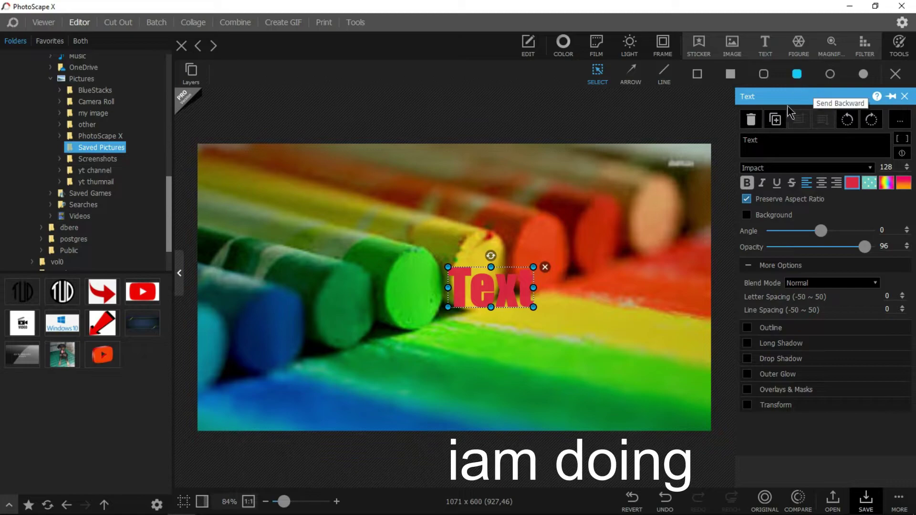
pyautogui.hotkey('ctrl', 'a')
pyautogui.press('BackSpace')
pyautogui.write('how')
pyautogui.press('BackSpace')
pyautogui.press('BackSpace')
pyautogui.press('BackSpace')
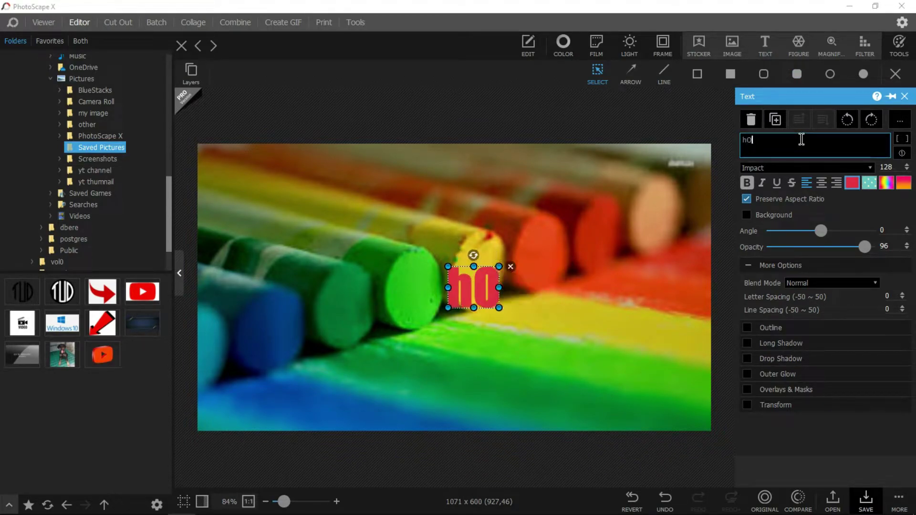
pyautogui.write('Howt')
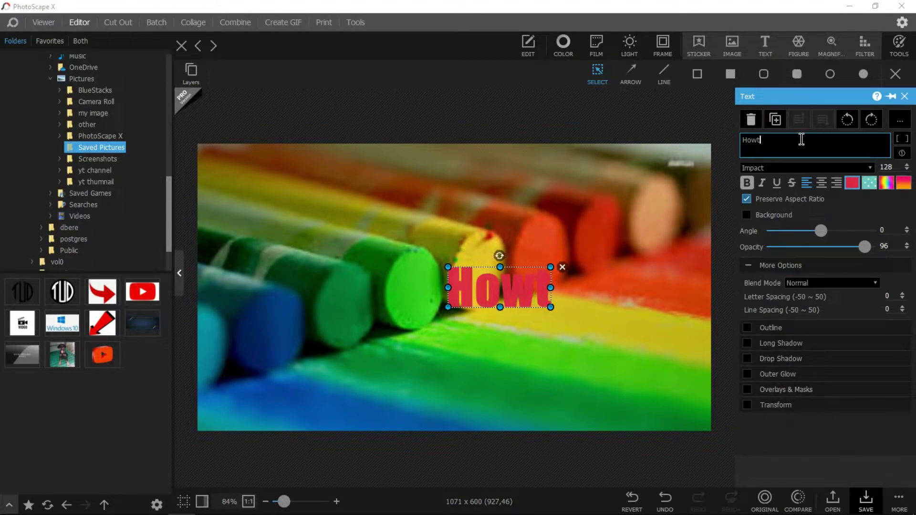
pyautogui.press('BackSpace')
pyautogui.write('to make th')
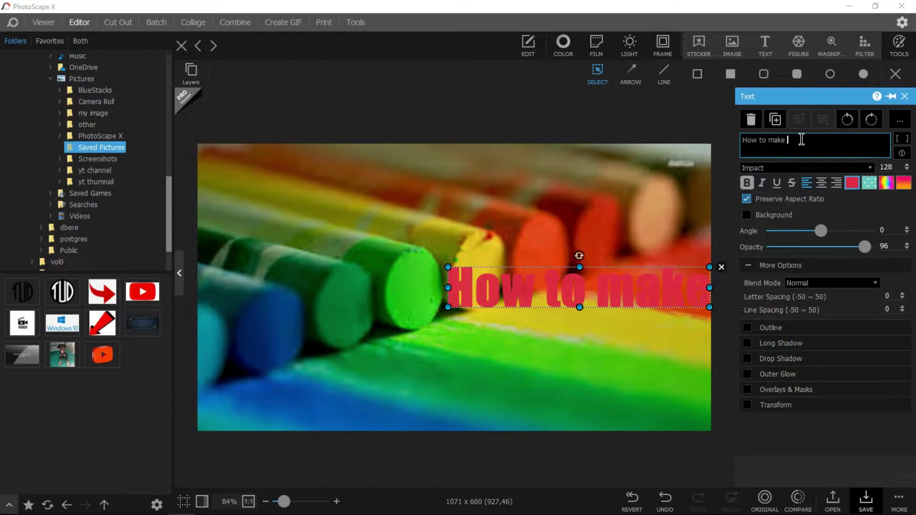
pyautogui.press('BackSpace')
pyautogui.press('BackSpace')
pyautogui.write('TH')
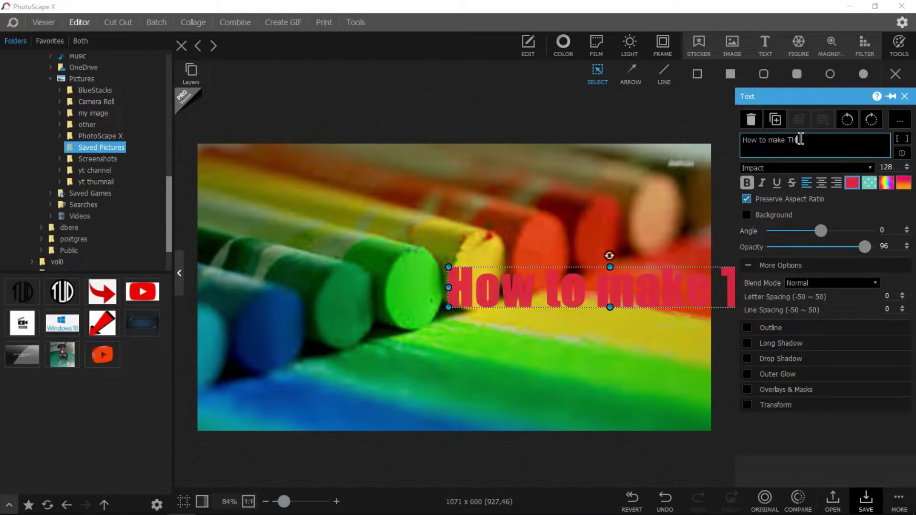
pyautogui.press('BackSpace')
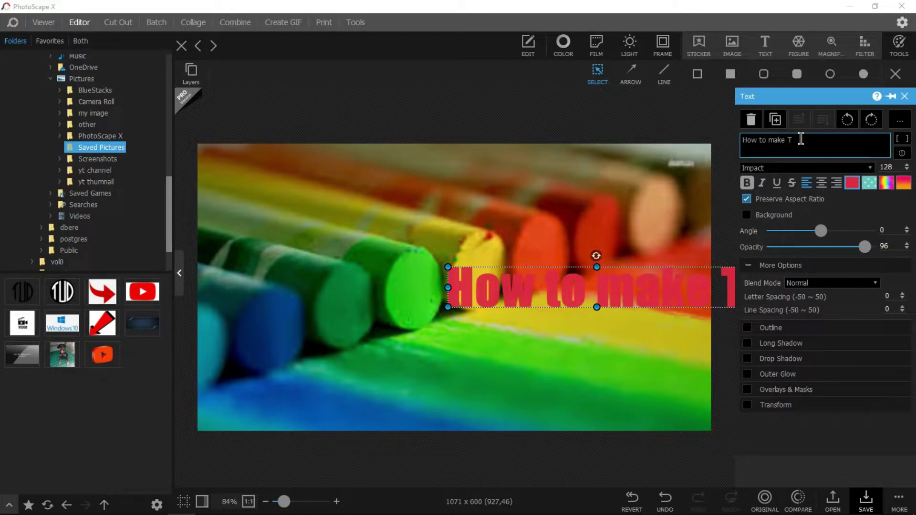
pyautogui.write('humbnail')
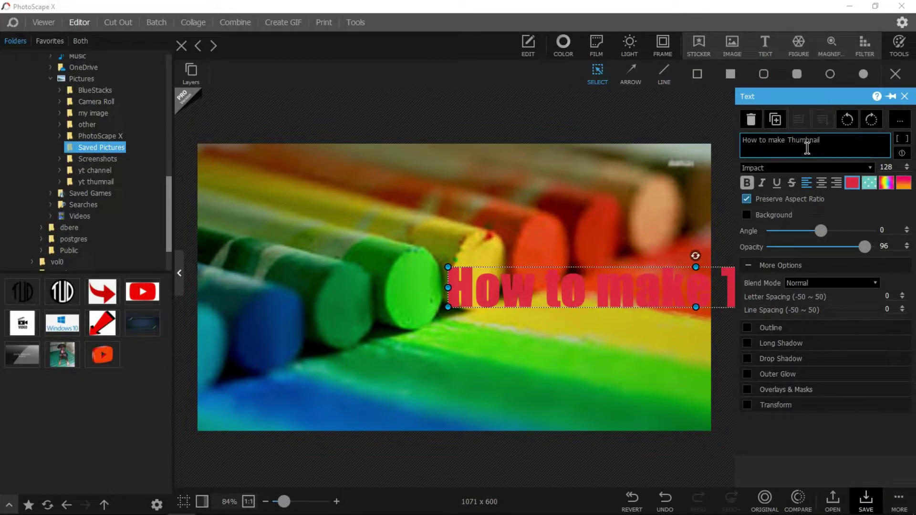
# Step: Color the title text white and fit it across the upper edge of the image at a font size of about 129
pyautogui.click(852, 183)
pyautogui.click(703, 222)
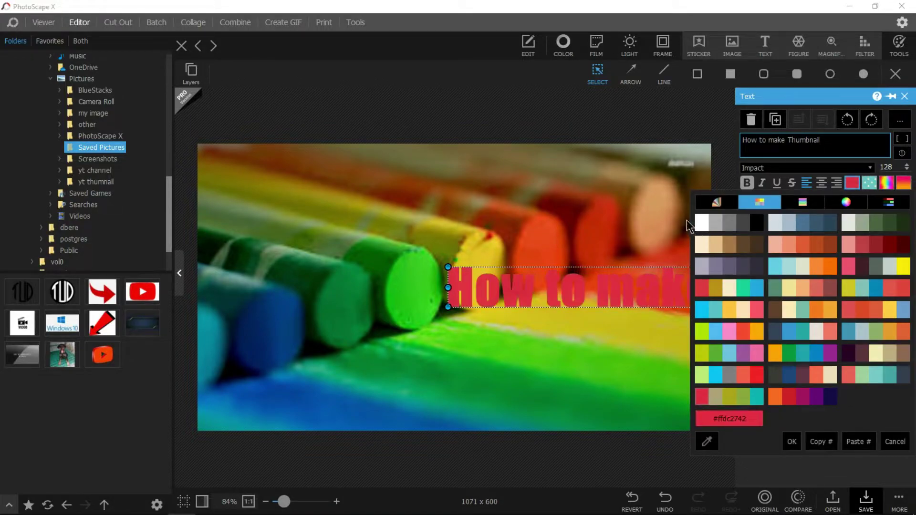
pyautogui.moveTo(641, 305); pyautogui.dragTo(402, 192)
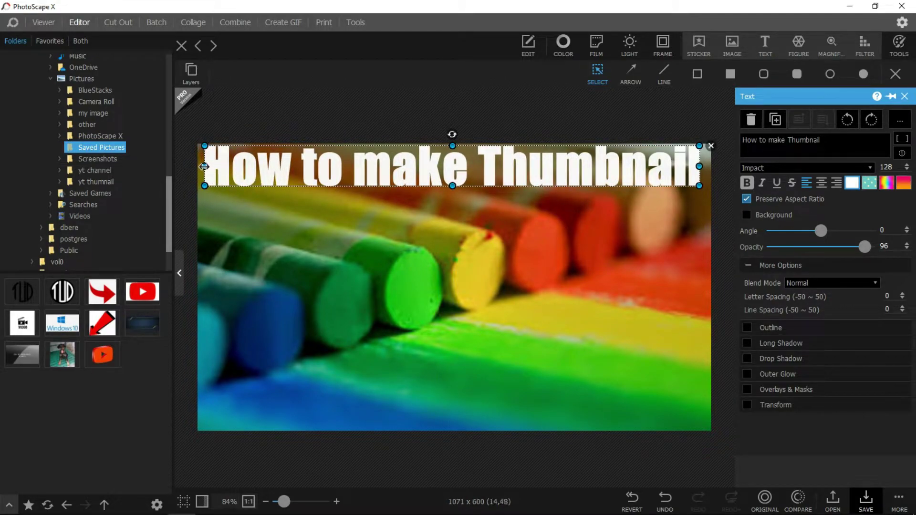
pyautogui.moveTo(203, 166); pyautogui.dragTo(203, 166)
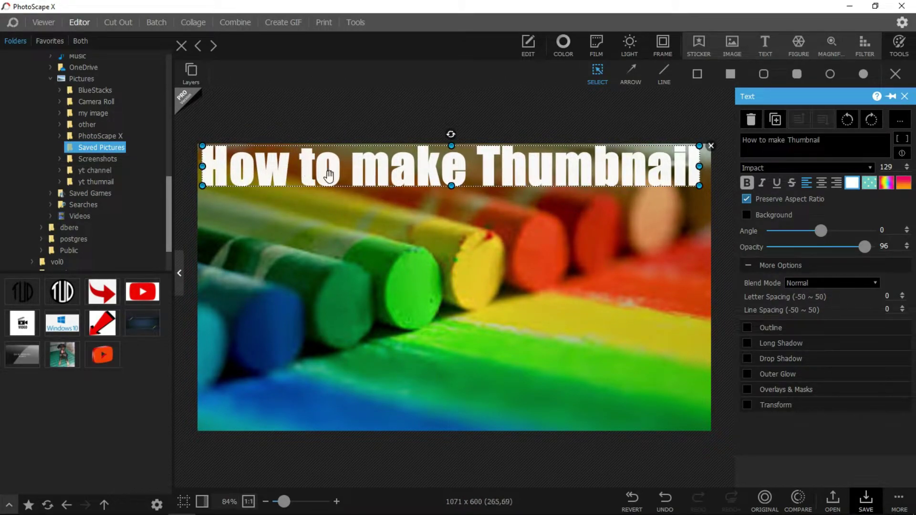
pyautogui.moveTo(356, 178); pyautogui.dragTo(358, 179)
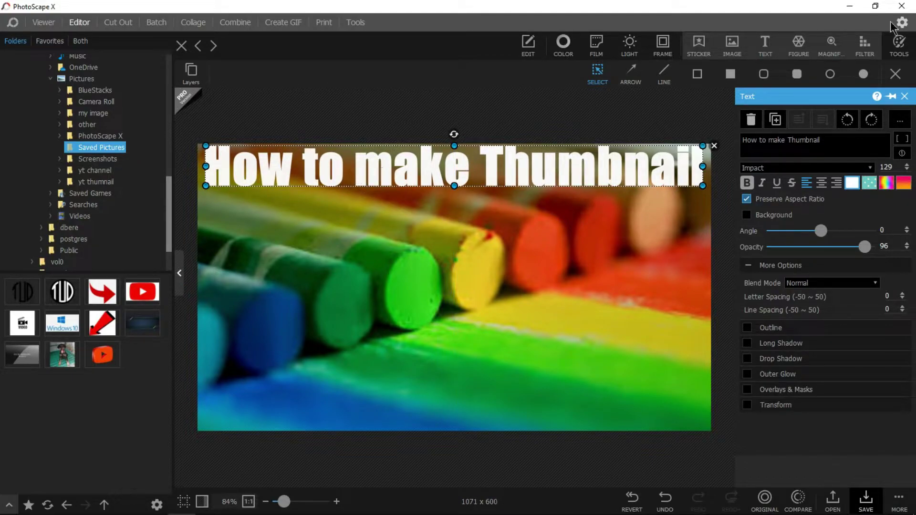
pyautogui.click(539, 267)
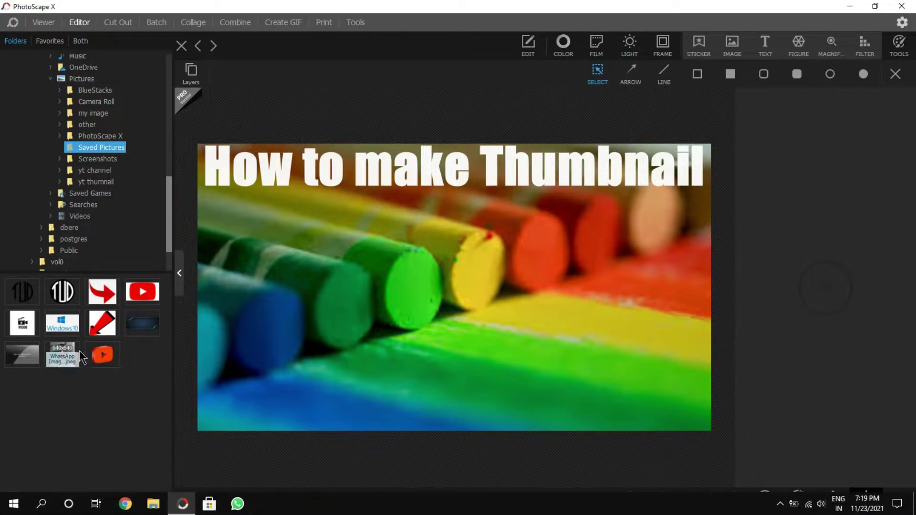
# Step: Insert the red arrow picture images__1_-removebg-preview from Downloads onto the image
pyautogui.click(731, 45)
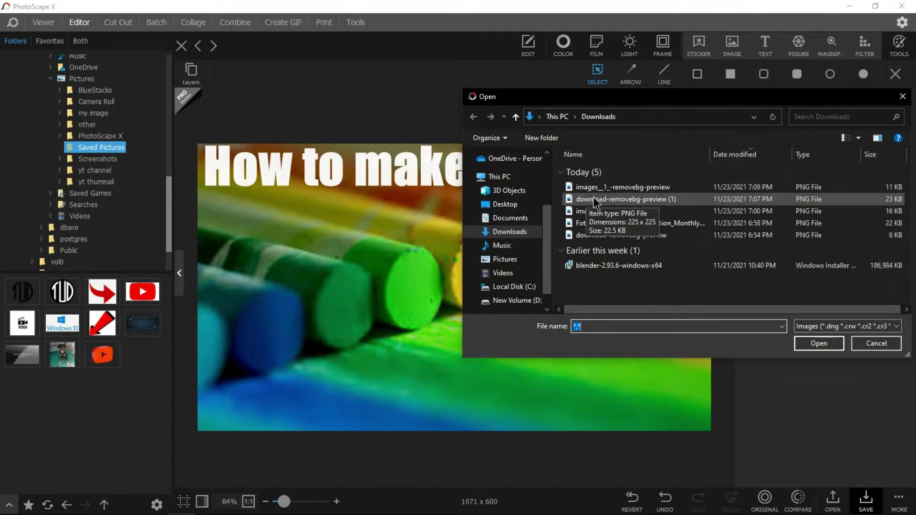
pyautogui.click(593, 197)
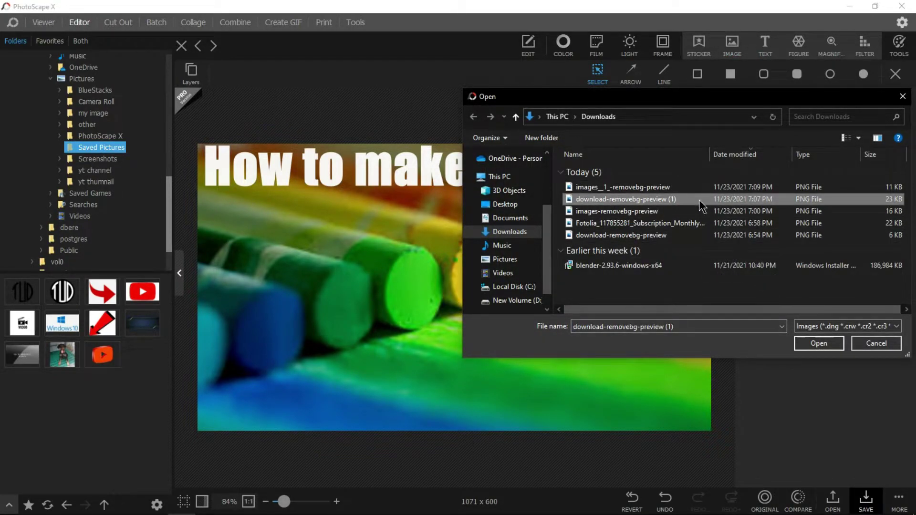
pyautogui.click(693, 186)
pyautogui.click(818, 343)
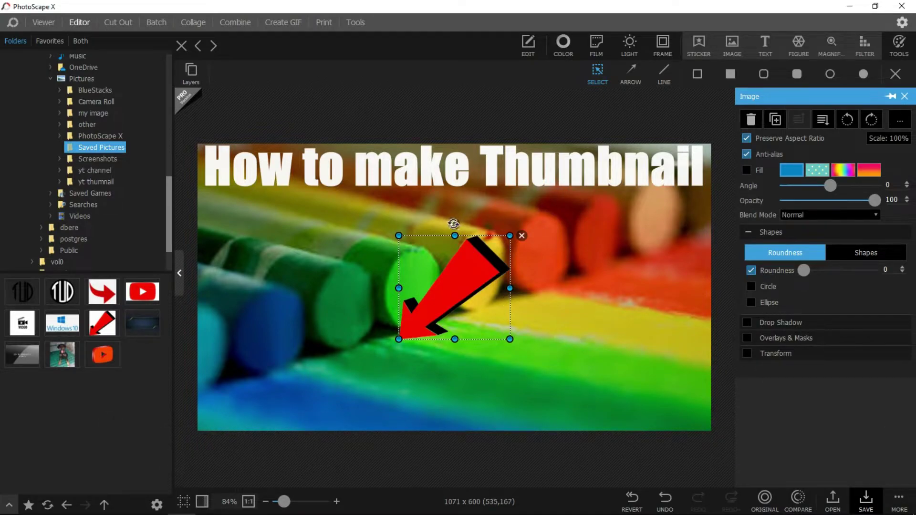
# Step: Rotate the red arrow to about -99°, scale it to about 73%, and place it just below the title near the center
pyautogui.moveTo(453, 225); pyautogui.dragTo(363, 297)
pyautogui.moveTo(484, 288); pyautogui.dragTo(476, 249)
pyautogui.moveTo(507, 298); pyautogui.dragTo(483, 271)
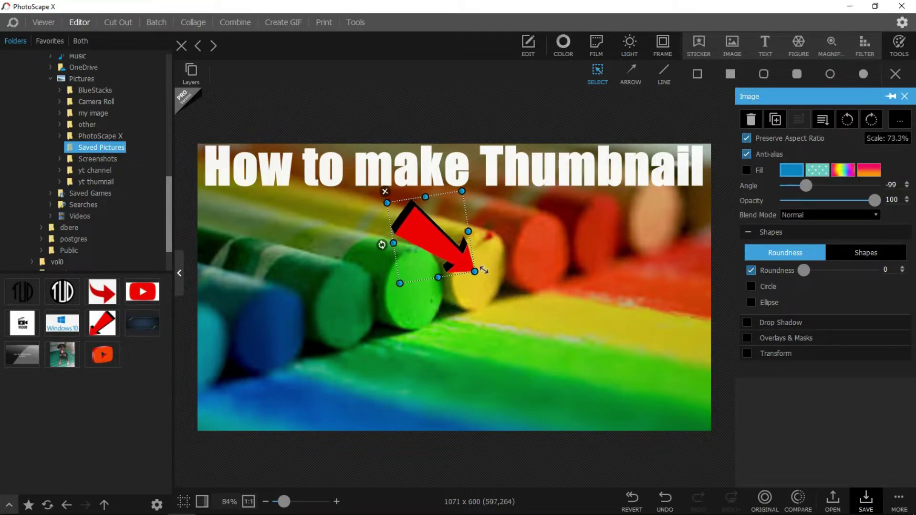
pyautogui.moveTo(444, 247); pyautogui.dragTo(464, 248)
pyautogui.click(560, 300)
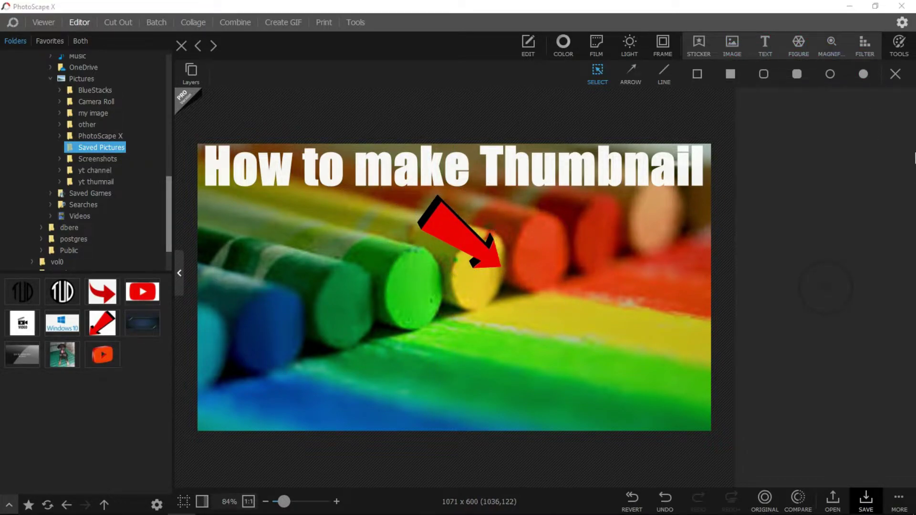
pyautogui.hotkey('ctrl', 'o')
pyautogui.click(614, 199)
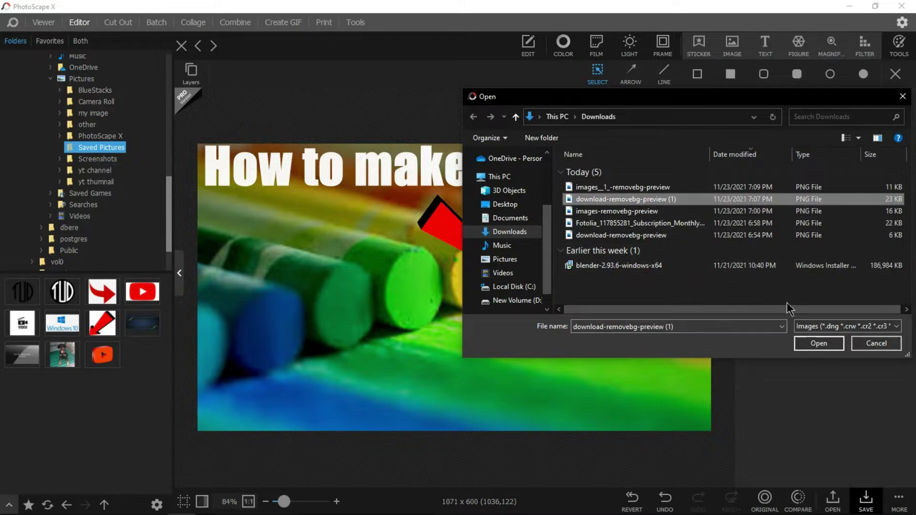
pyautogui.click(635, 210)
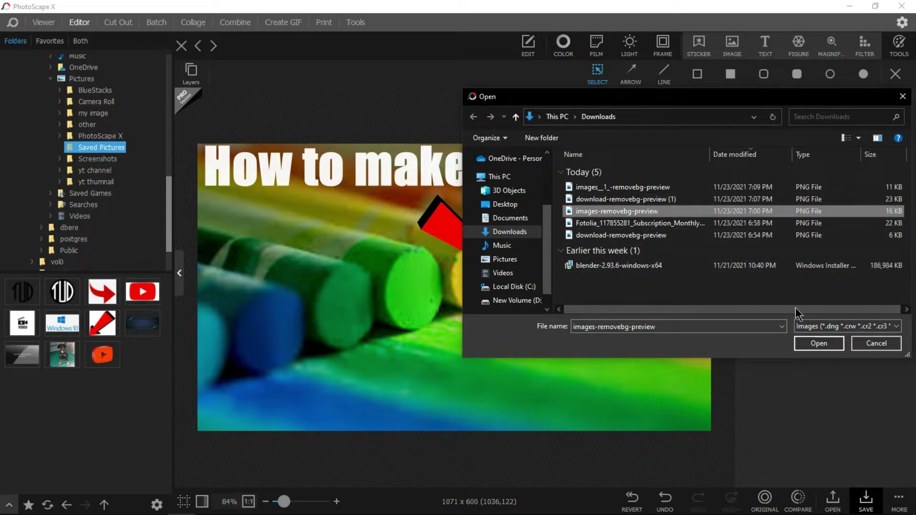
pyautogui.click(818, 344)
pyautogui.click(540, 249)
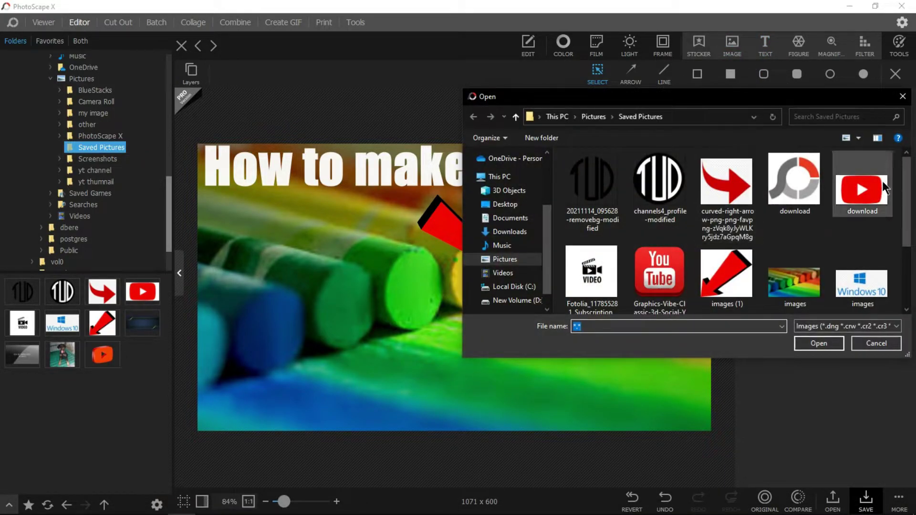
# Step: Insert the circular logo download-removebg-preview (1) from Downloads and place it below the red arrow at 100% scale
pyautogui.click(509, 231)
pyautogui.click(647, 202)
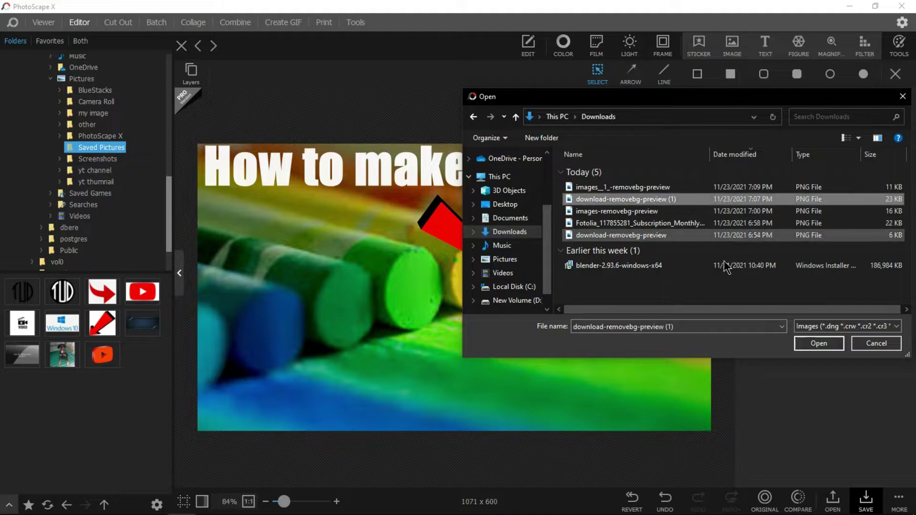
pyautogui.click(818, 343)
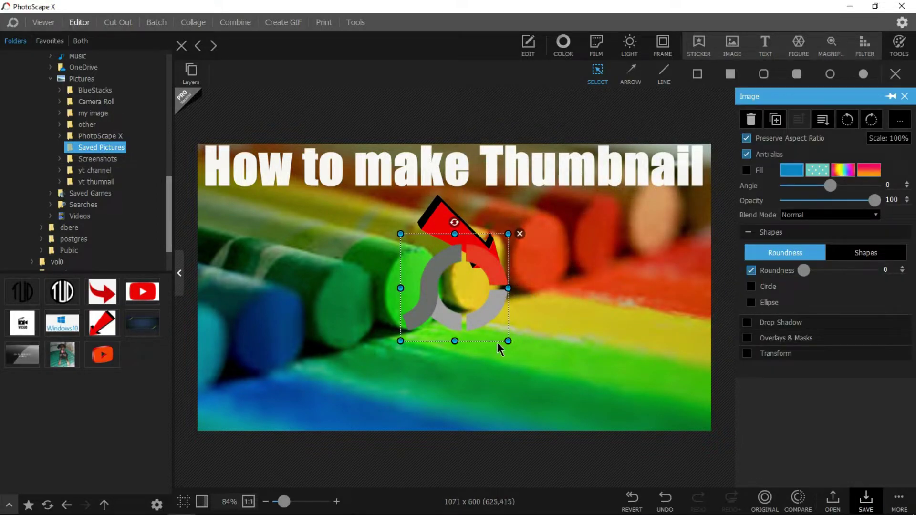
pyautogui.moveTo(505, 342); pyautogui.dragTo(546, 306)
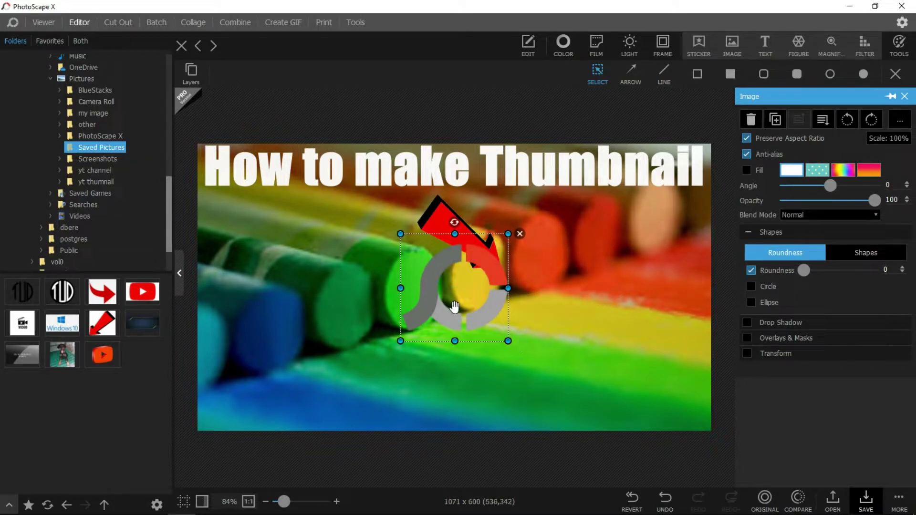
pyautogui.moveTo(454, 306); pyautogui.dragTo(440, 314)
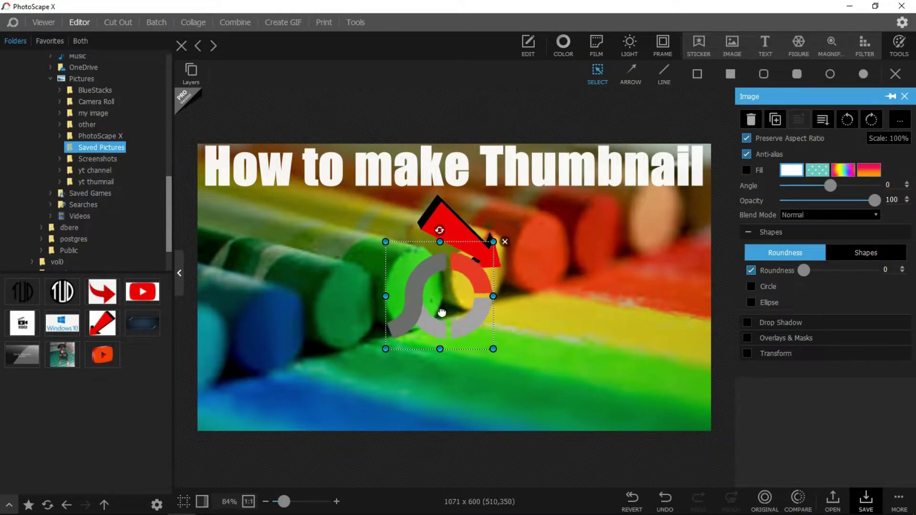
# Step: Move the arrow below "How to", rotate it to point down-left, and place the logo under its tip at the image's left edge
pyautogui.click(443, 230)
pyautogui.moveTo(442, 230); pyautogui.dragTo(281, 233)
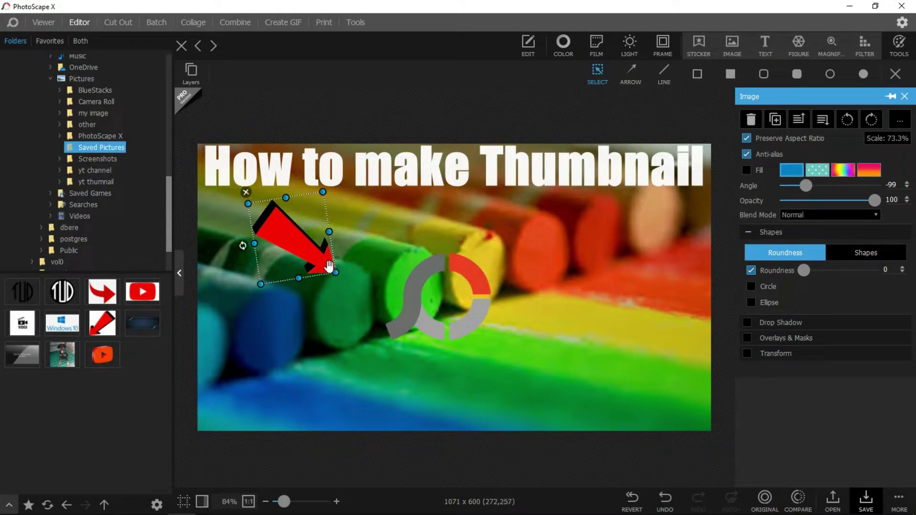
pyautogui.moveTo(453, 305); pyautogui.dragTo(390, 250)
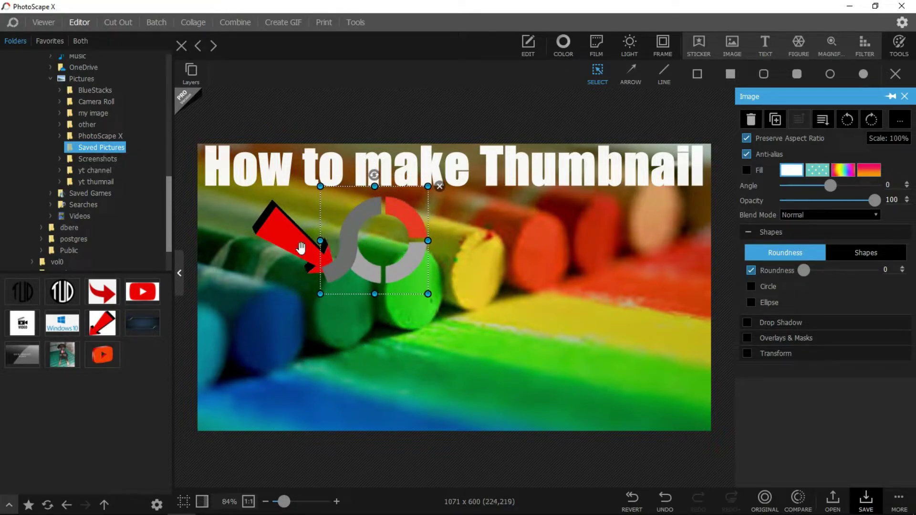
pyautogui.click(304, 238)
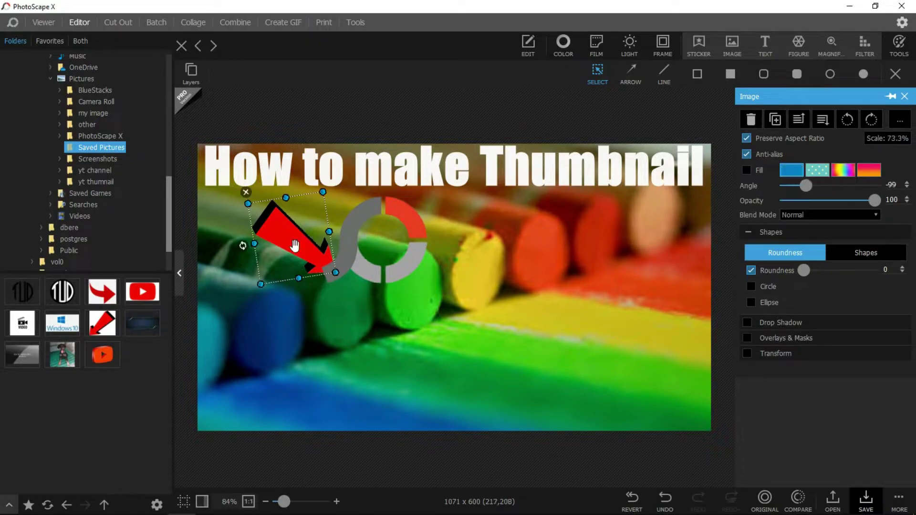
pyautogui.moveTo(241, 245); pyautogui.dragTo(289, 217)
pyautogui.moveTo(408, 248); pyautogui.dragTo(280, 339)
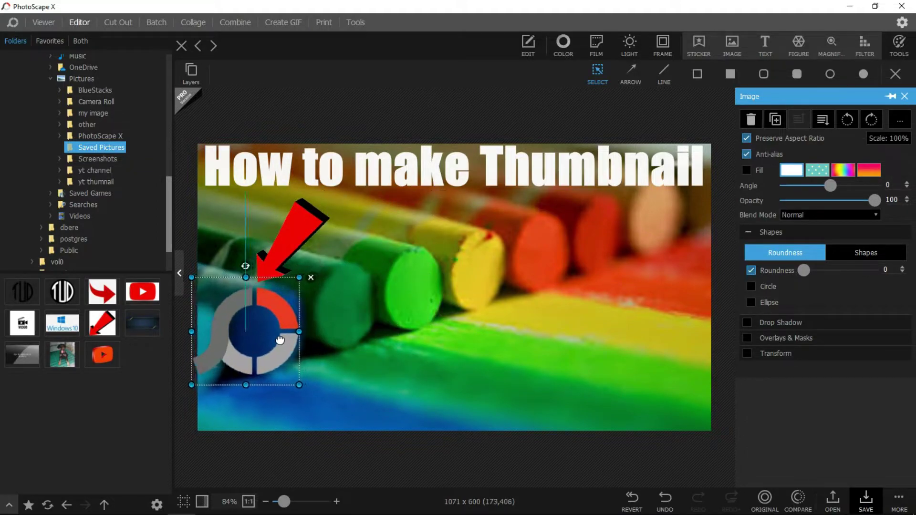
pyautogui.click(533, 271)
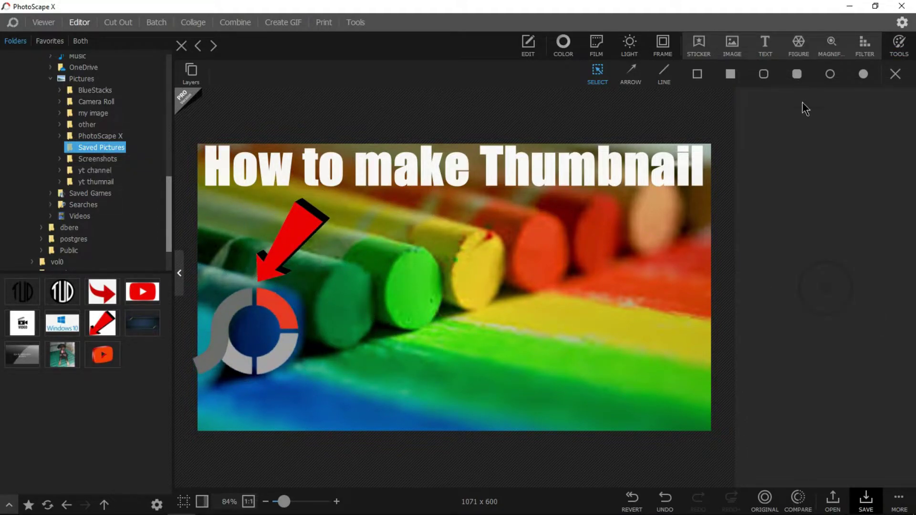
# Step: Add a text object to the image reading "Make Thumbnail like a Pro"
pyautogui.click(766, 45)
pyautogui.click(828, 141)
pyautogui.press('BackSpace')
pyautogui.press('BackSpace')
pyautogui.press('BackSpace')
pyautogui.press('BackSpace')
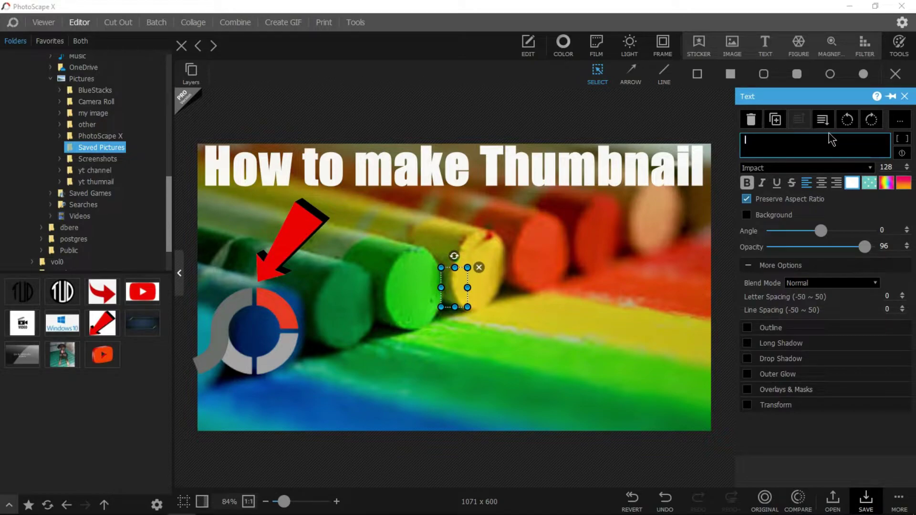
pyautogui.write('Make th')
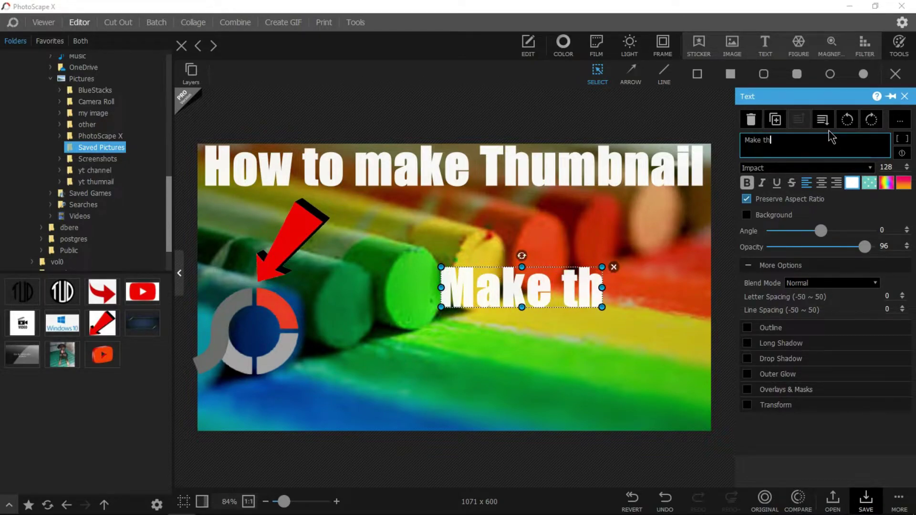
pyautogui.press('BackSpace')
pyautogui.press('BackSpace')
pyautogui.write('T')
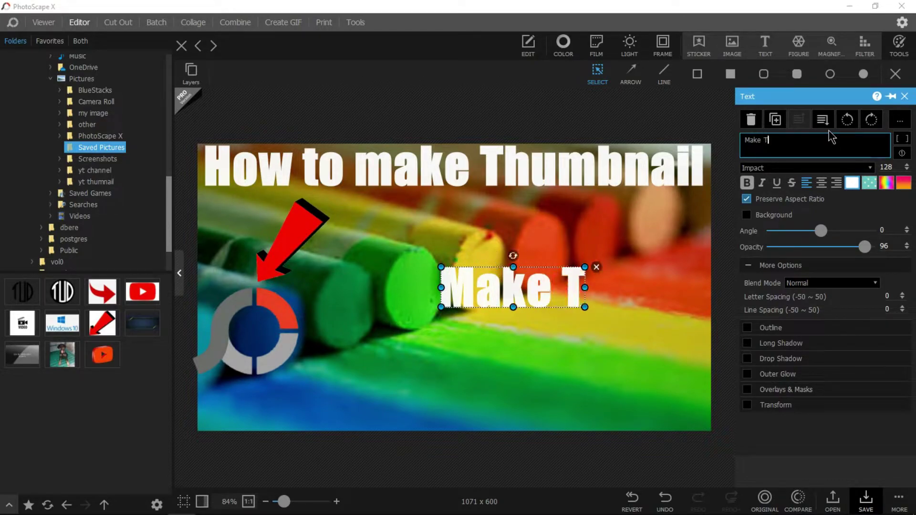
pyautogui.write('humbnail ')
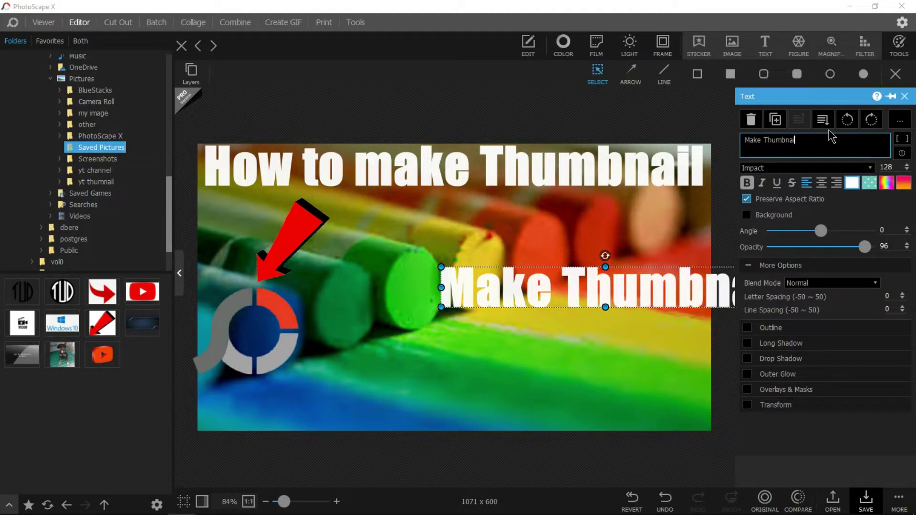
pyautogui.write('like a')
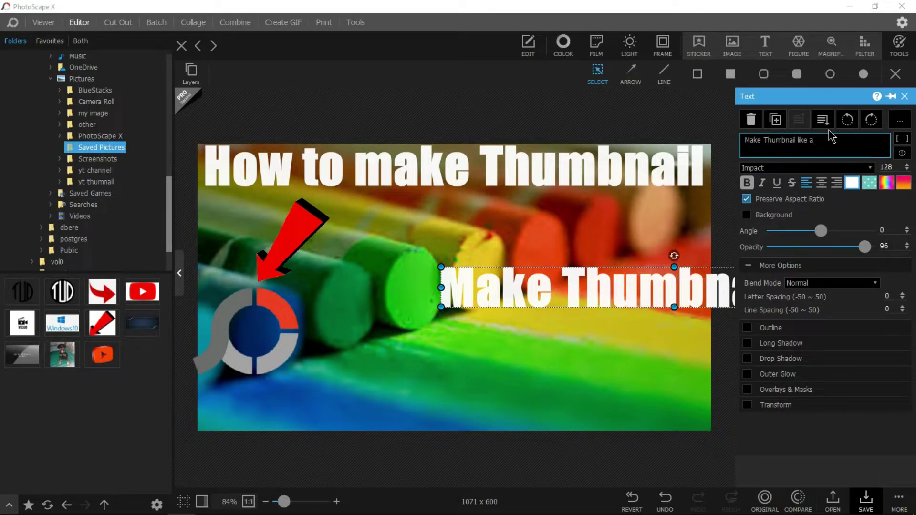
pyautogui.write(' Pro')
# Step: Shrink the "Make Thumbnail like a Pro" text to size 82 and break it onto a second line before "like a Pro"
pyautogui.click(615, 287)
pyautogui.moveTo(639, 290); pyautogui.dragTo(496, 258)
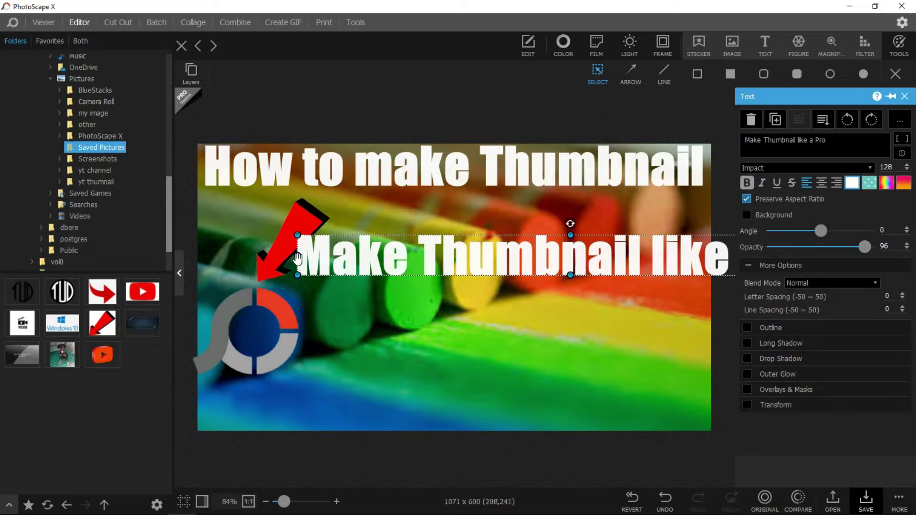
pyautogui.moveTo(299, 255); pyautogui.dragTo(385, 259)
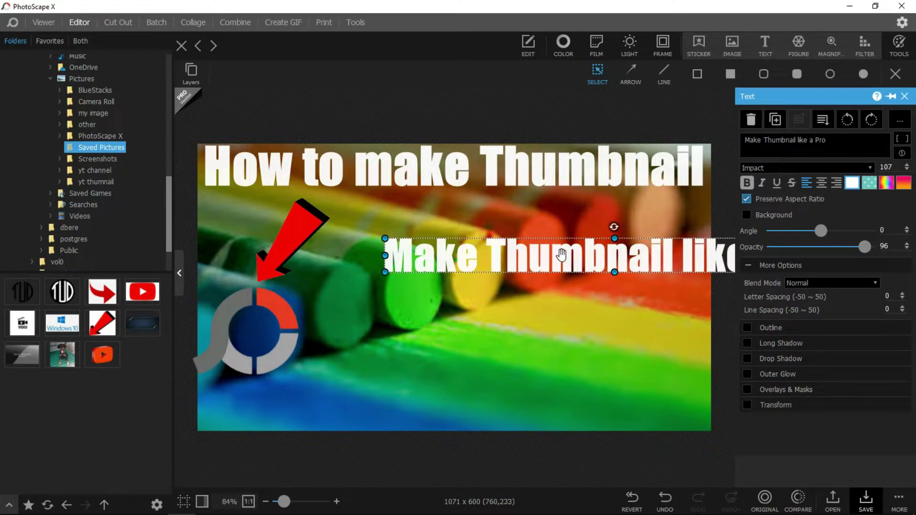
pyautogui.moveTo(562, 254); pyautogui.dragTo(478, 253)
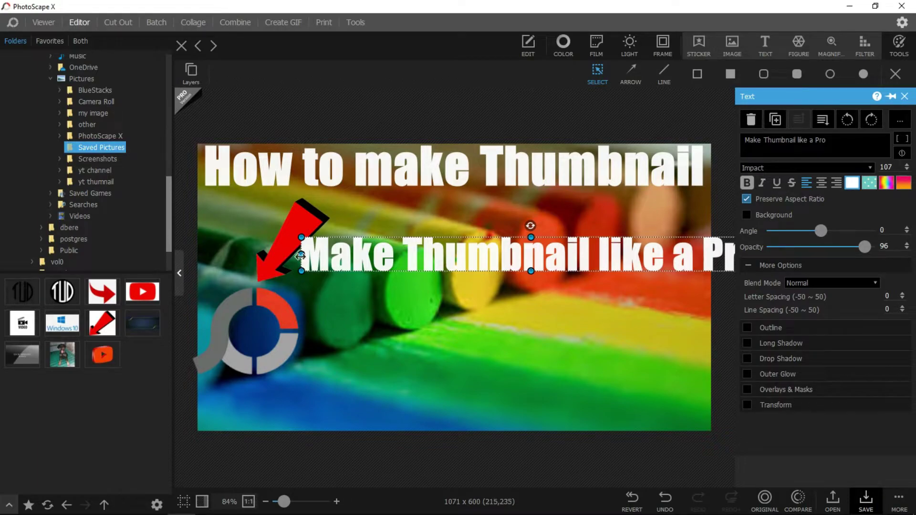
pyautogui.moveTo(300, 256); pyautogui.dragTo(408, 254)
pyautogui.click(793, 142)
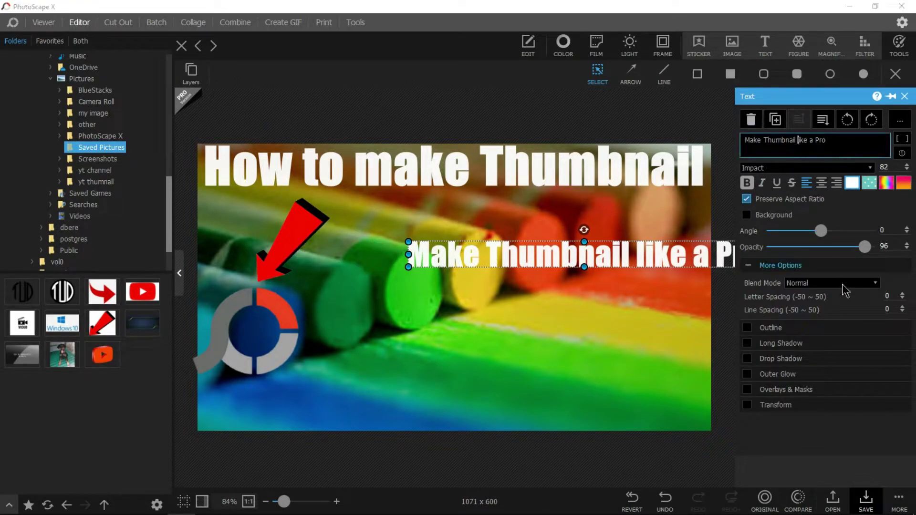
pyautogui.press('Return')
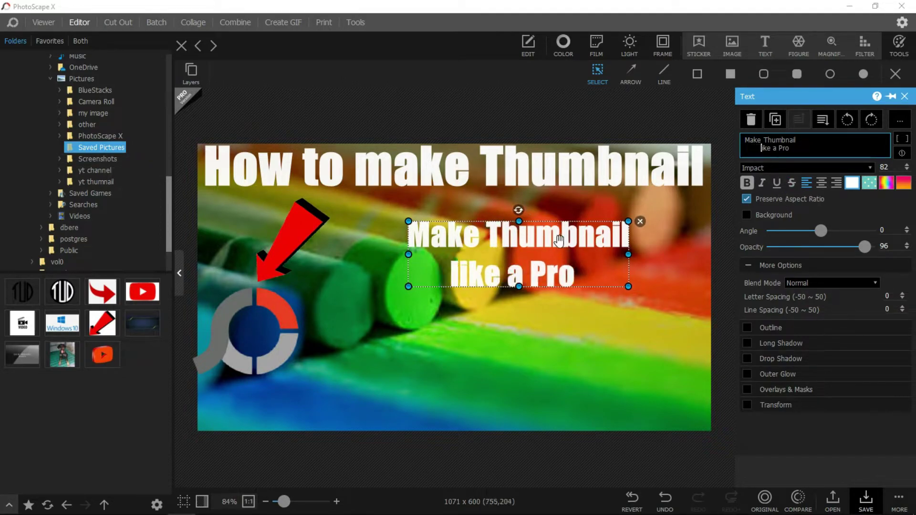
# Step: Enlarge the two-line text to size 121 and place it below the title, to the right of the red arrow
pyautogui.moveTo(549, 240); pyautogui.dragTo(515, 244)
pyautogui.moveTo(593, 286); pyautogui.dragTo(575, 285)
pyautogui.moveTo(663, 295); pyautogui.dragTo(685, 321)
pyautogui.moveTo(556, 252); pyautogui.dragTo(554, 245)
pyautogui.click(606, 348)
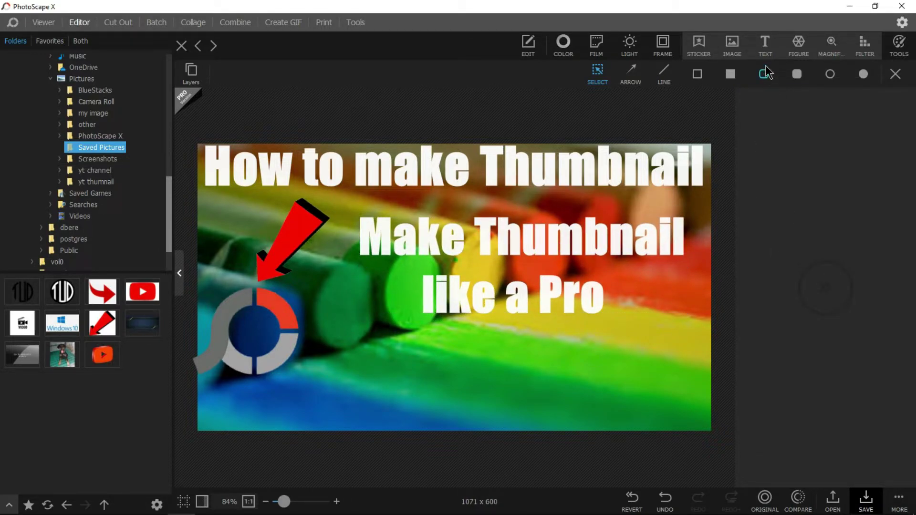
# Step: Insert the Windows 10 logo picture and place it in the image's bottom-right corner at about 72% scale
pyautogui.click(733, 48)
pyautogui.click(603, 211)
pyautogui.click(817, 343)
pyautogui.moveTo(446, 294); pyautogui.dragTo(552, 382)
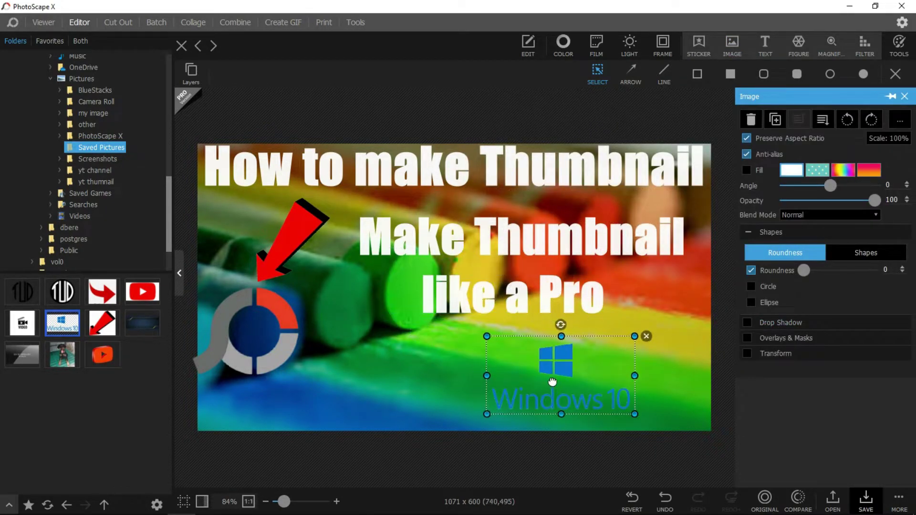
pyautogui.moveTo(636, 414); pyautogui.dragTo(593, 392)
pyautogui.moveTo(526, 363); pyautogui.dragTo(641, 402)
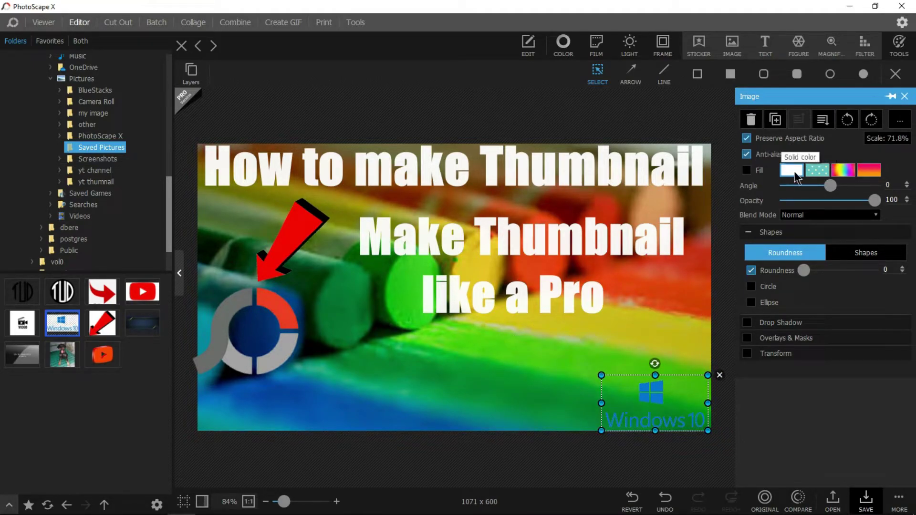
# Step: Fill the Windows 10 logo with a solid dark navy blue
pyautogui.click(791, 170)
pyautogui.click(791, 362)
pyautogui.click(817, 385)
pyautogui.click(819, 391)
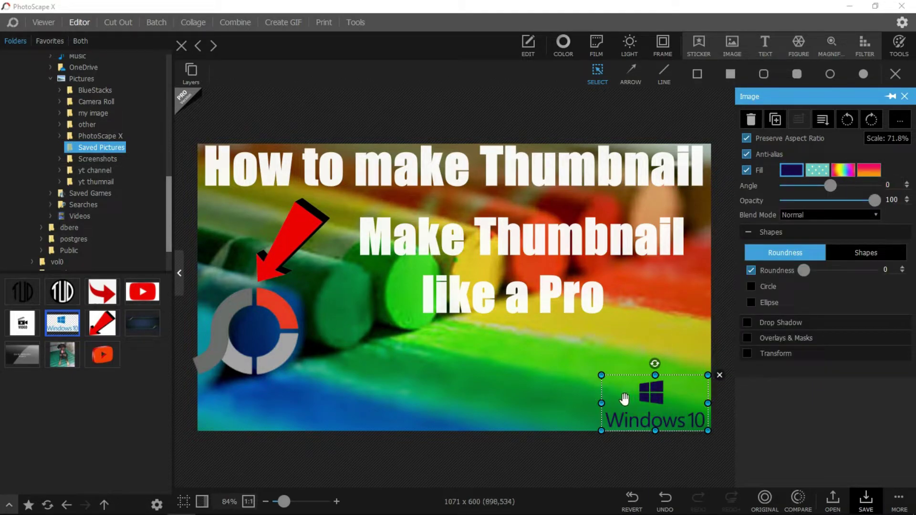
pyautogui.click(592, 382)
pyautogui.click(643, 405)
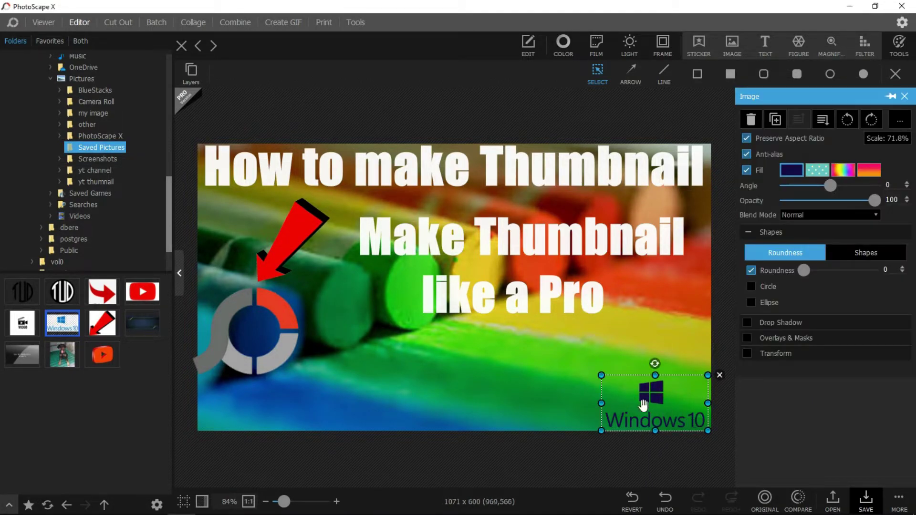
pyautogui.click(536, 402)
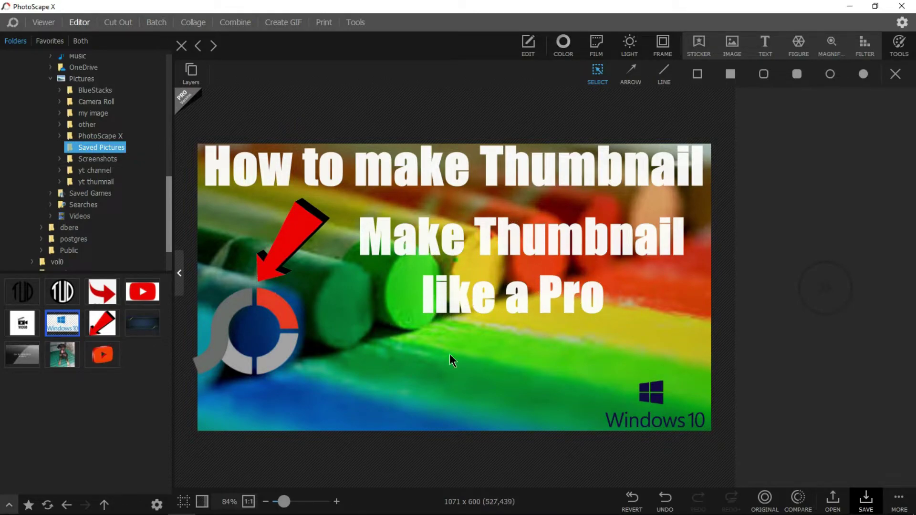
# Step: Shift the circular logo slightly right inside the image edge and rotate the red arrow to -17° so it points at the logo
pyautogui.moveTo(279, 340); pyautogui.dragTo(286, 340)
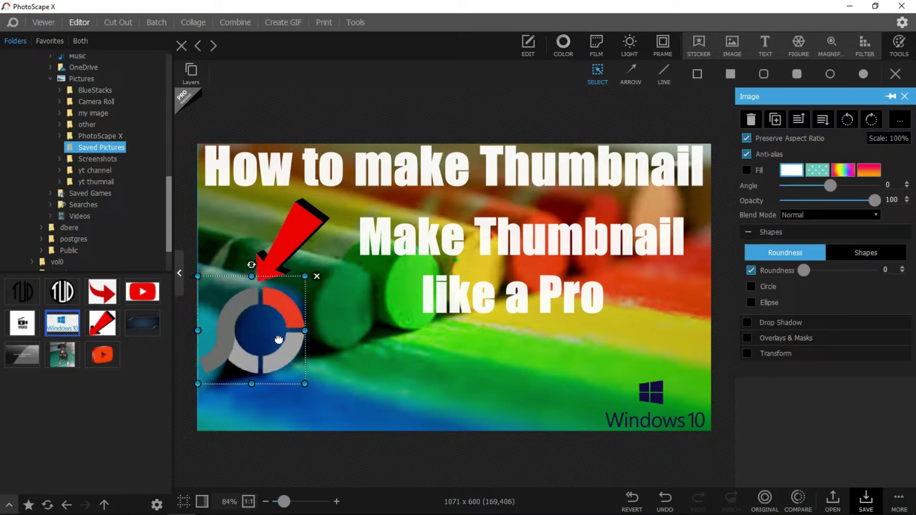
pyautogui.click(283, 251)
pyautogui.moveTo(289, 191); pyautogui.dragTo(277, 190)
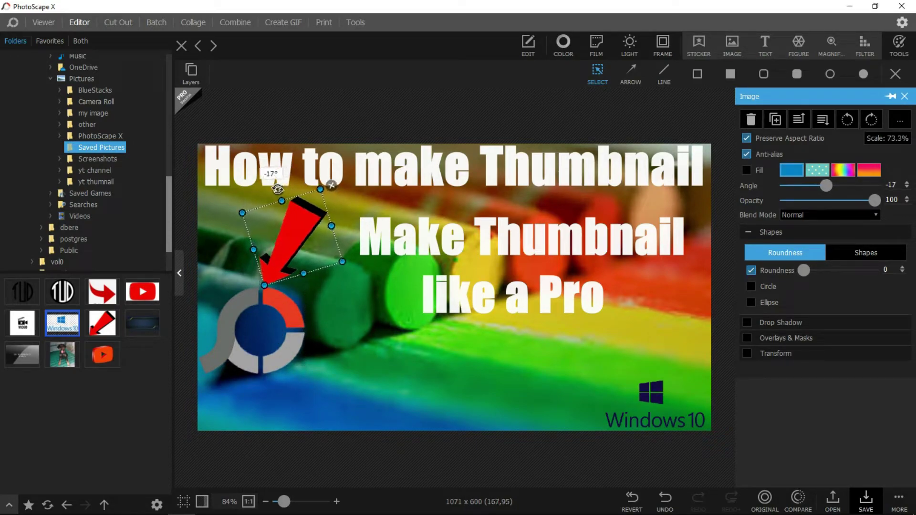
pyautogui.click(387, 371)
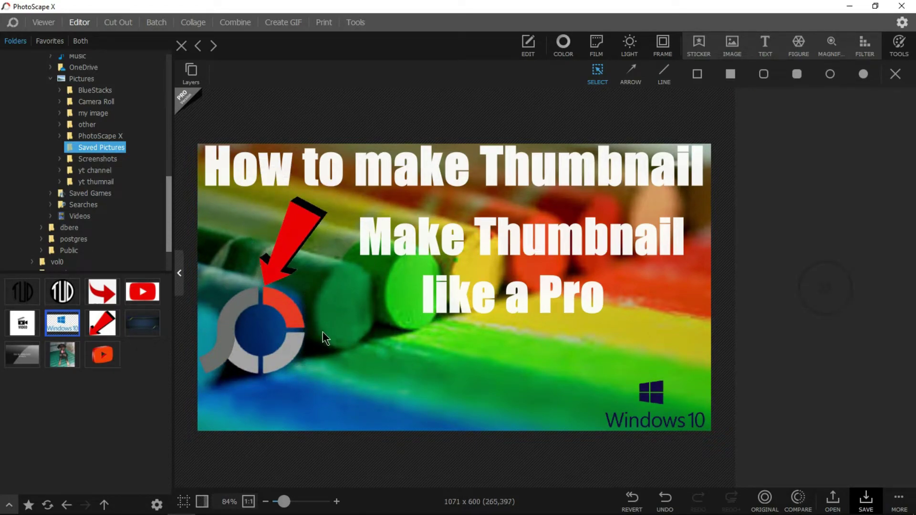
# Step: Recolor the "Make Thumbnail like a Pro" text to a solid lime green
pyautogui.click(479, 255)
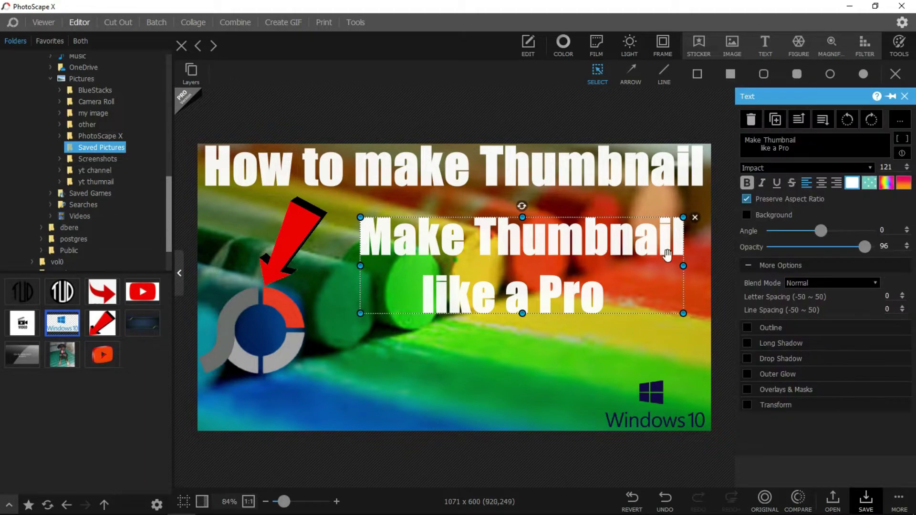
pyautogui.click(852, 183)
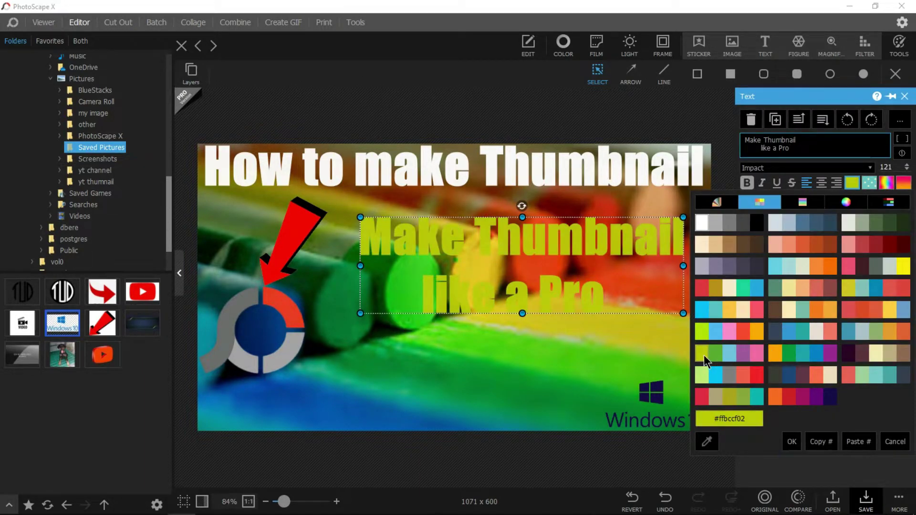
pyautogui.click(708, 335)
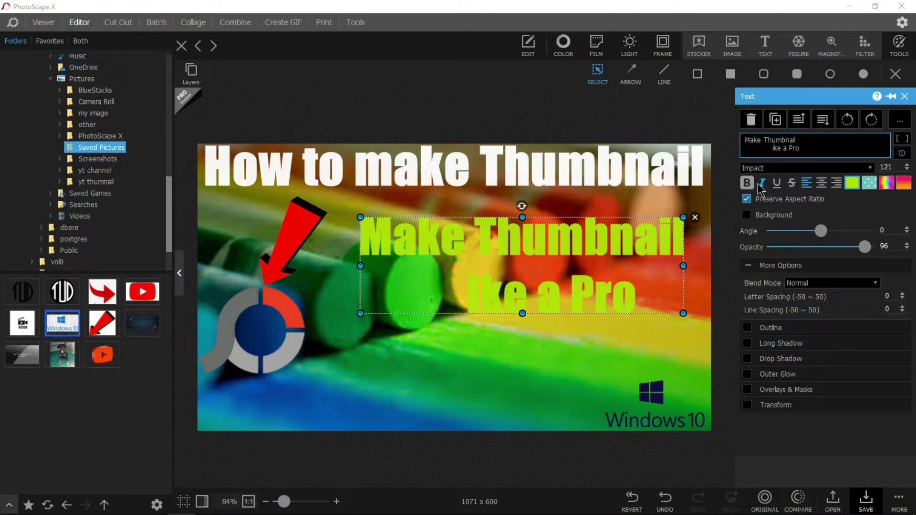
# Step: Align "like a Pro" with the left edge of "Make Thumbnail" and move the green text directly beneath the title
pyautogui.write('l')
pyautogui.click(746, 199)
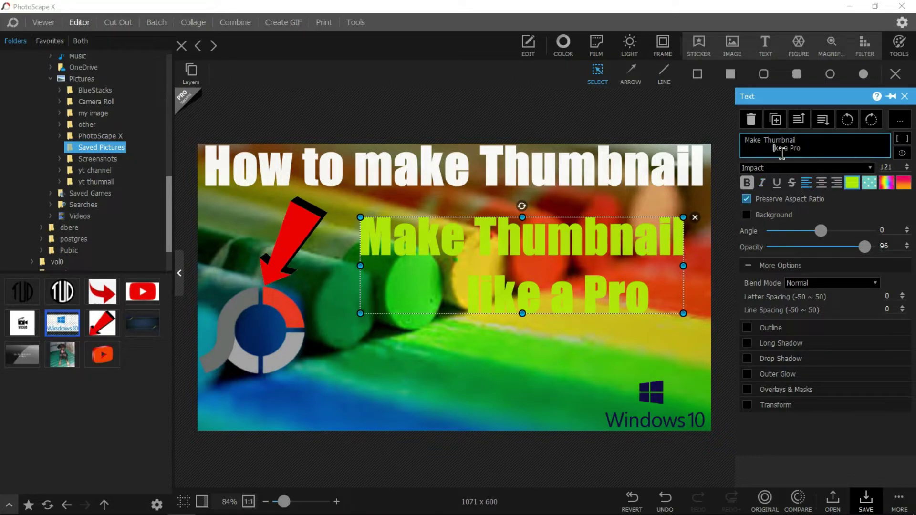
pyautogui.click(762, 152)
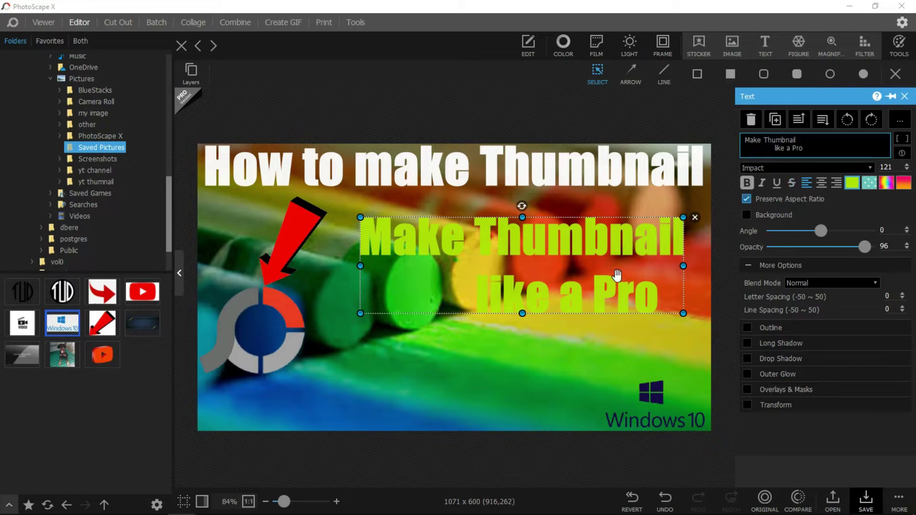
pyautogui.moveTo(577, 283); pyautogui.dragTo(557, 325)
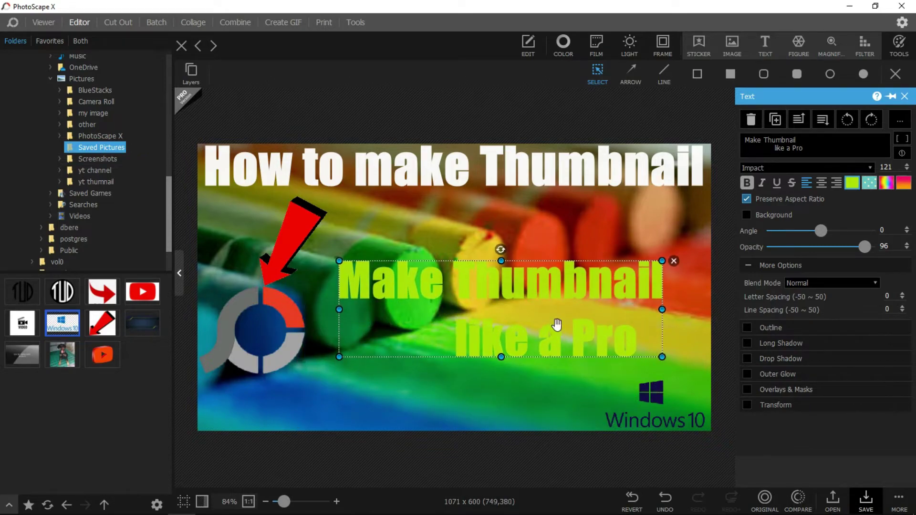
pyautogui.click(816, 150)
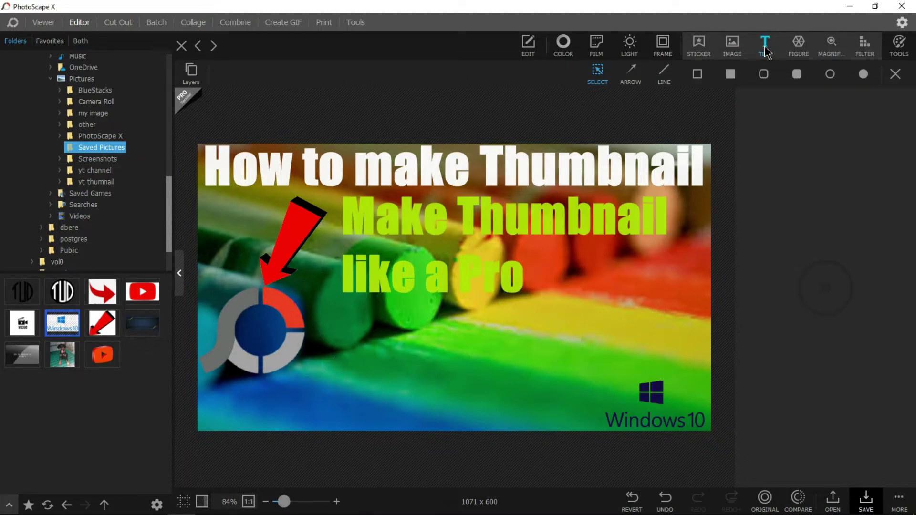
# Step: Add a text object reading "For Free" in the lower part of the image
pyautogui.click(766, 51)
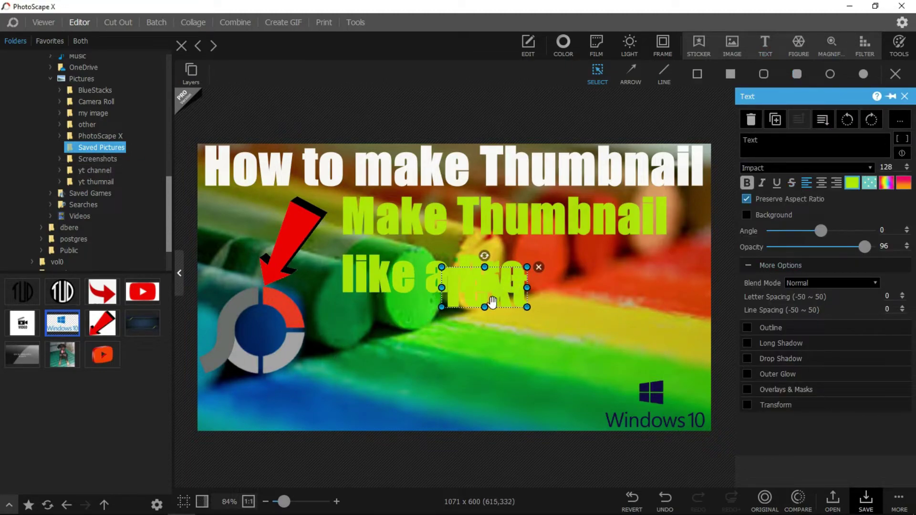
pyautogui.moveTo(501, 367); pyautogui.dragTo(496, 383)
pyautogui.click(785, 148)
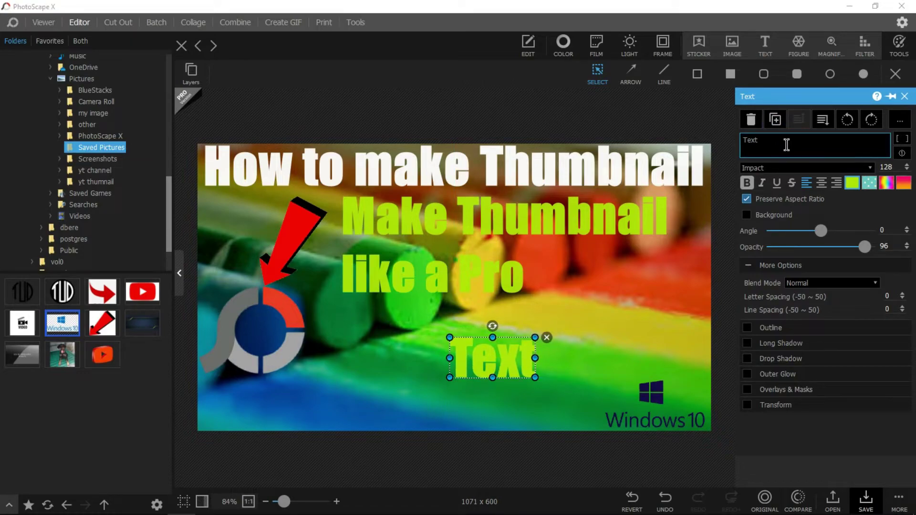
pyautogui.press('BackSpace')
pyautogui.press('BackSpace')
pyautogui.press('BackSpace')
pyautogui.press('BackSpace')
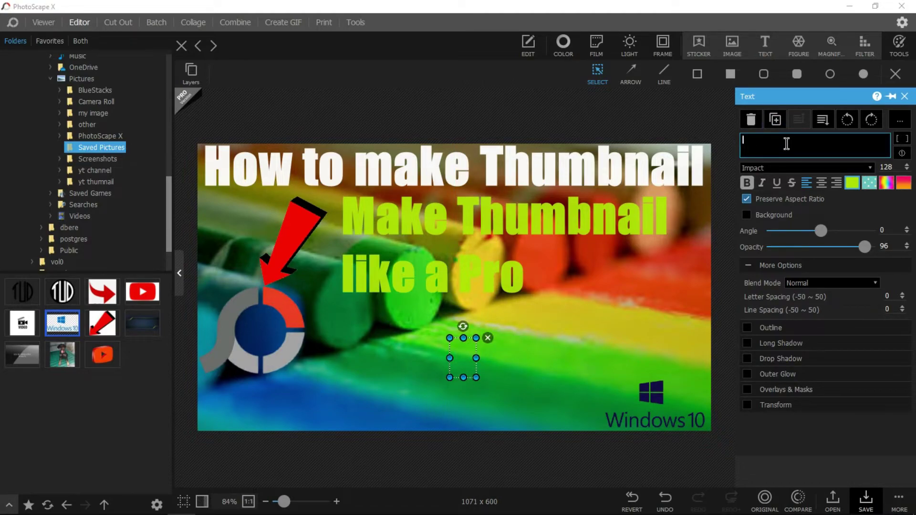
pyautogui.write('Fo')
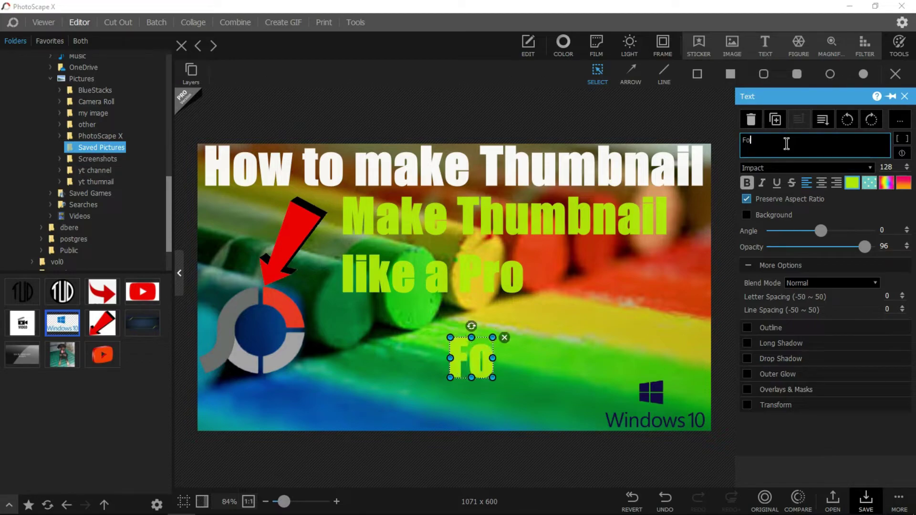
pyautogui.write('r f')
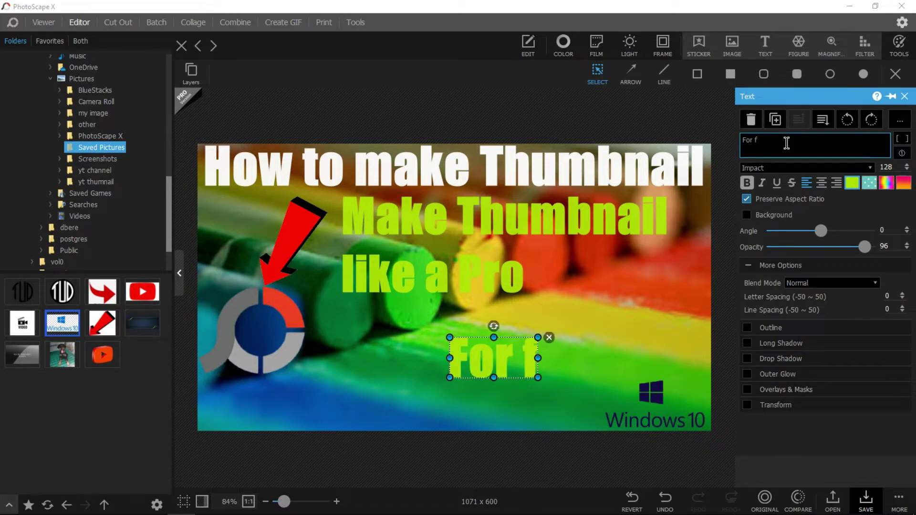
pyautogui.press('BackSpace')
pyautogui.write('F')
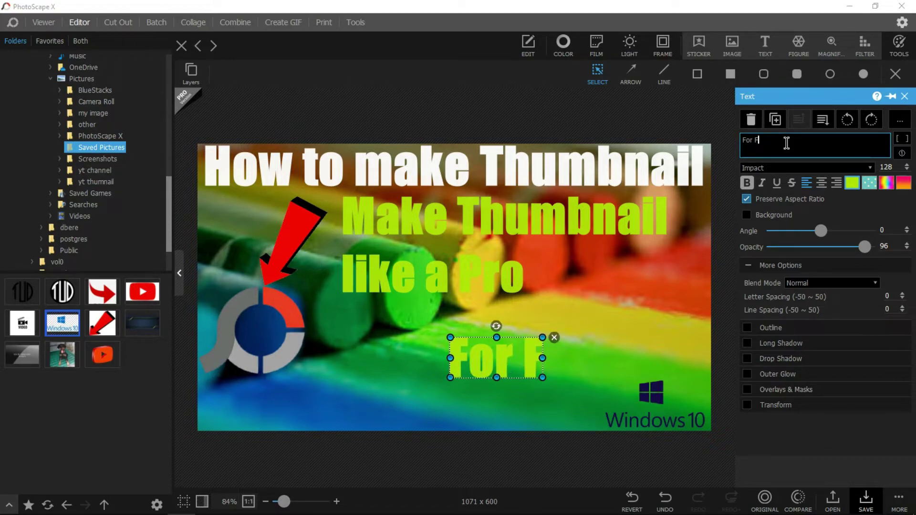
pyautogui.write('ree')
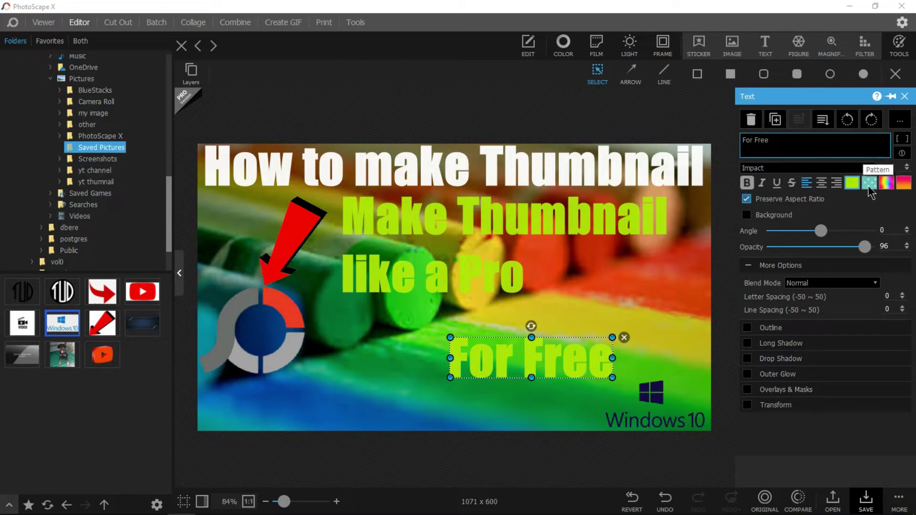
# Step: Recolor the "For Free" text crimson red, enlarge it, and place it along the bottom between the two logos
pyautogui.click(852, 183)
pyautogui.click(703, 399)
pyautogui.click(561, 365)
pyautogui.moveTo(448, 377); pyautogui.dragTo(267, 429)
pyautogui.moveTo(403, 408); pyautogui.dragTo(438, 400)
pyautogui.click(662, 325)
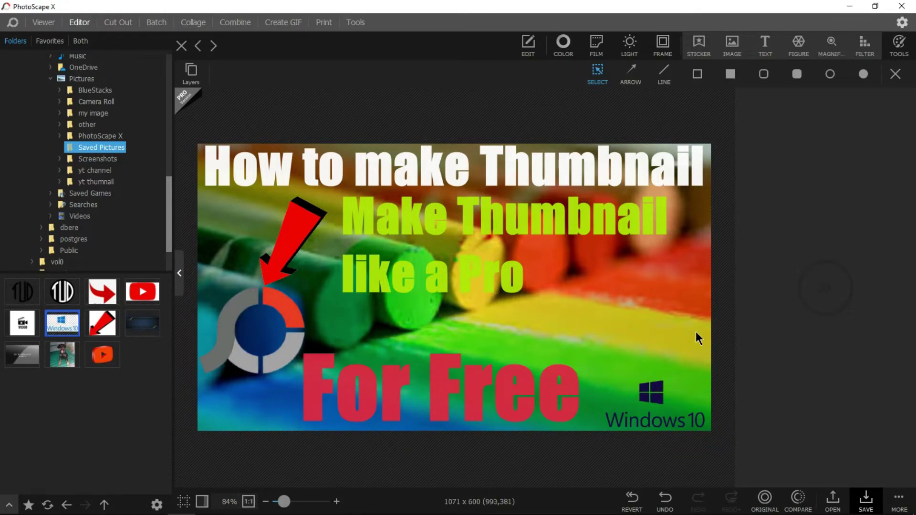
# Step: Add a text object reading "Easy and" in the middle of the image
pyautogui.click(772, 46)
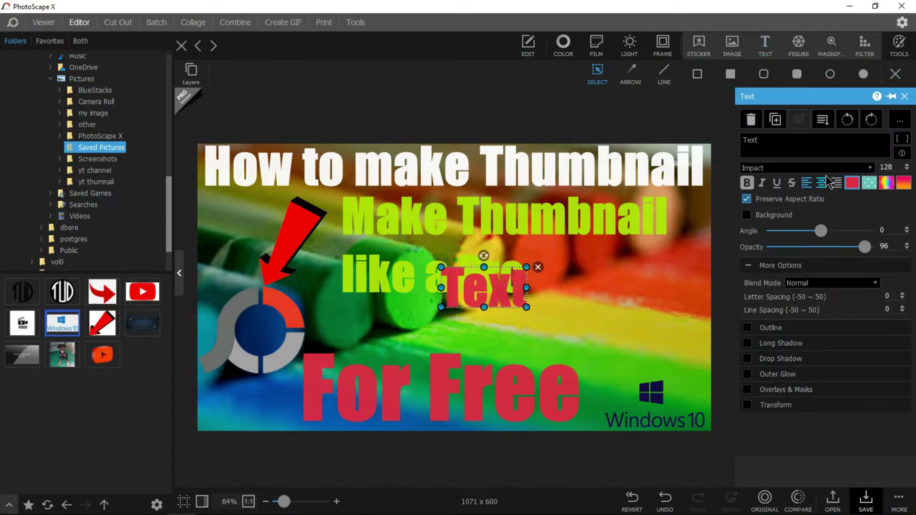
pyautogui.click(820, 139)
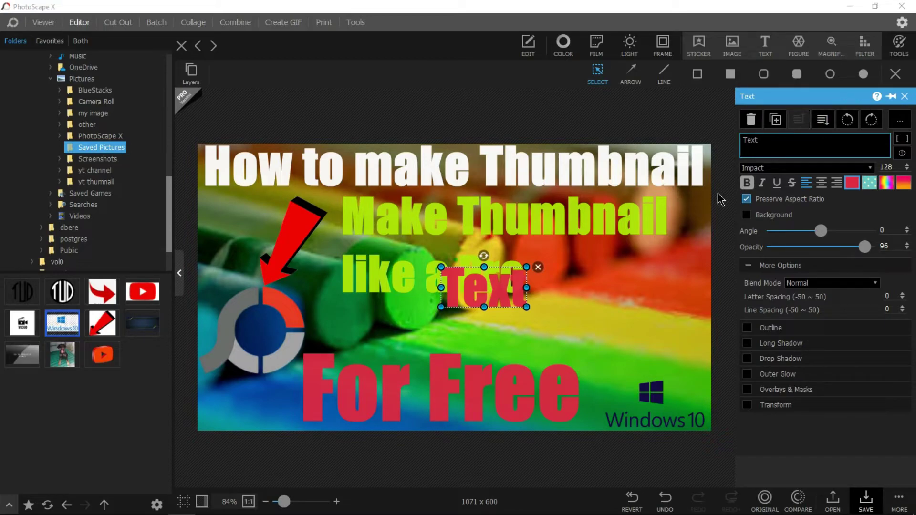
pyautogui.press('BackSpace')
pyautogui.press('BackSpace')
pyautogui.press('BackSpace')
pyautogui.press('BackSpace')
pyautogui.write('Easy')
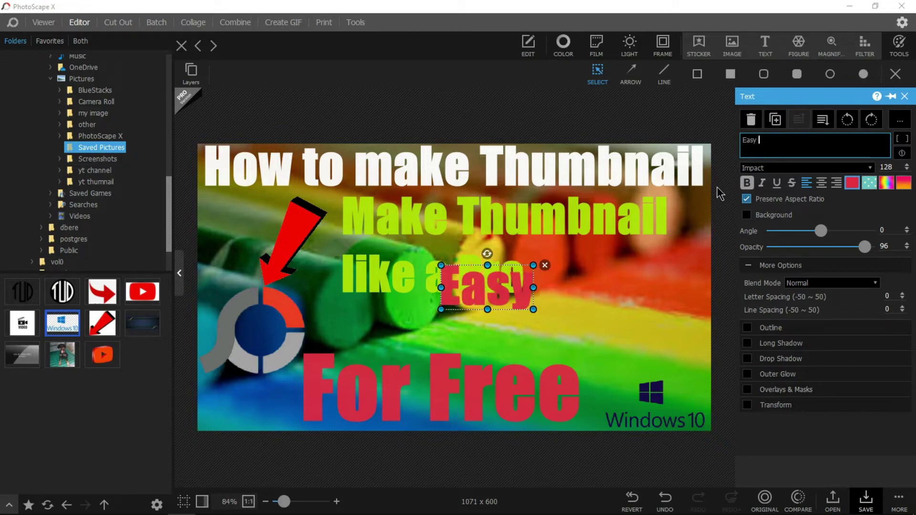
pyautogui.write(' and')
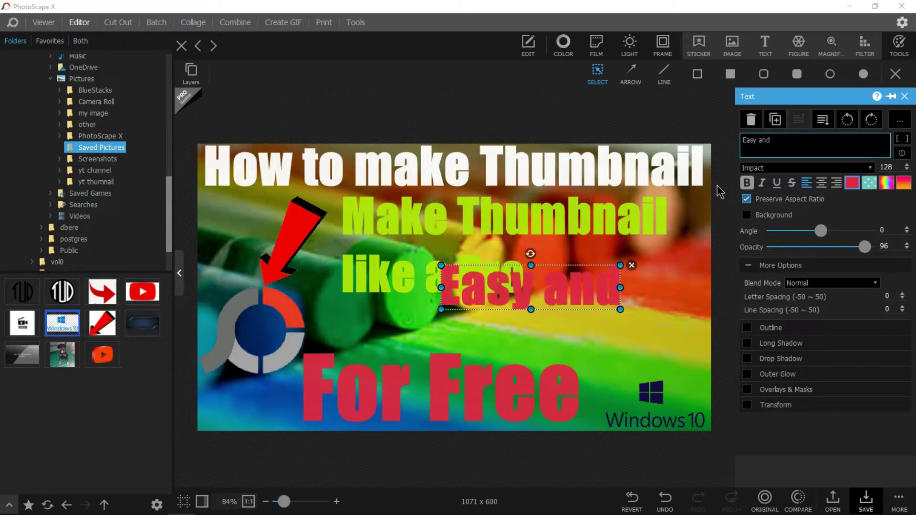
pyautogui.write(' F')
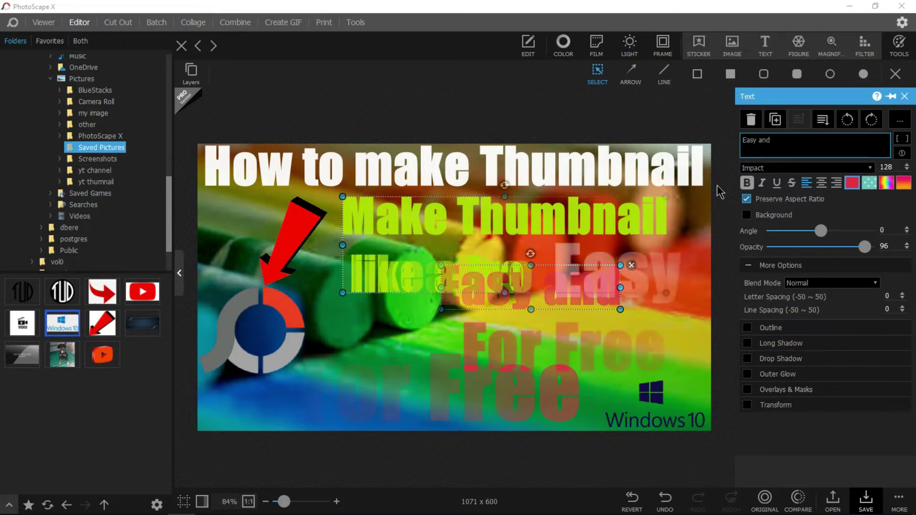
# Step: Indent the "like a Pro" line of the green caption by adding leading spaces
pyautogui.press('space')
pyautogui.press('space')
pyautogui.press('space')
pyautogui.press('space')
pyautogui.press('space')
pyautogui.press('space')
pyautogui.press('space')
pyautogui.press('space')
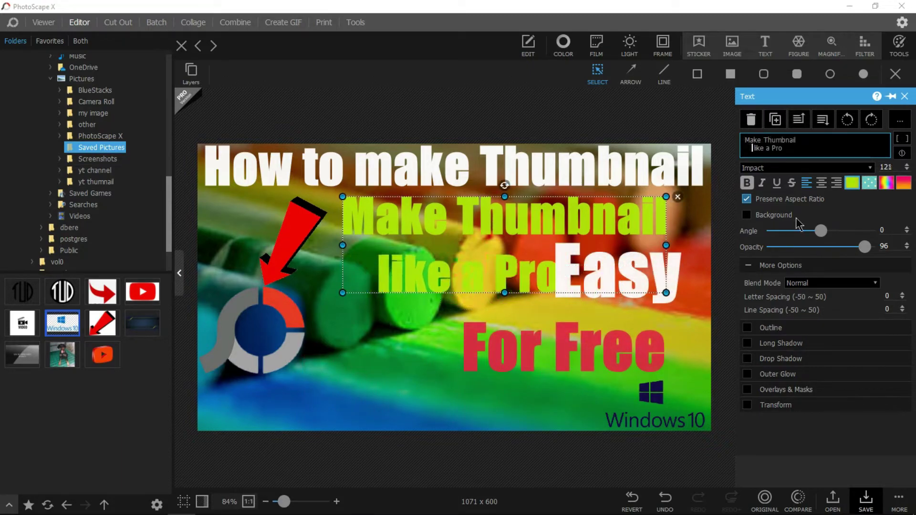
pyautogui.press('space')
# Step: Move the white "Easy" text to the bottom edge beside the circular logo and shift "For Free" beneath "like a Pro"
pyautogui.moveTo(666, 299); pyautogui.dragTo(432, 365)
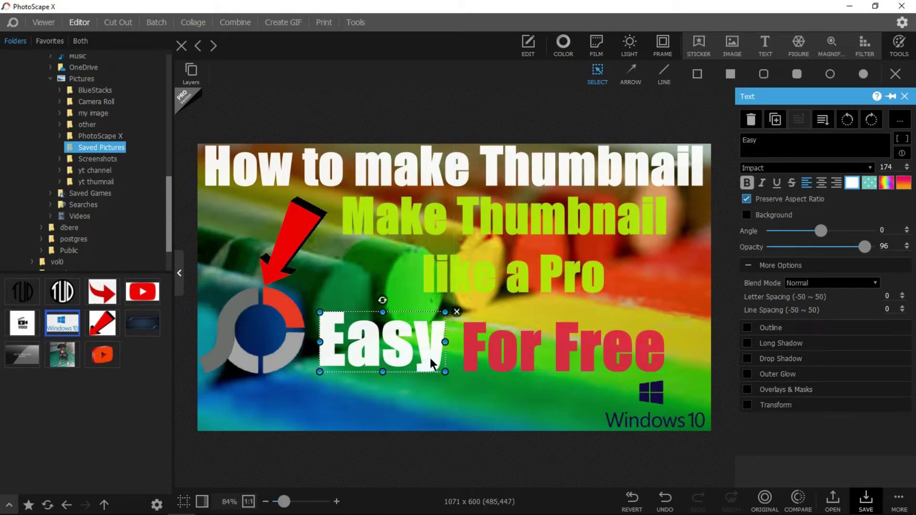
pyautogui.click(521, 352)
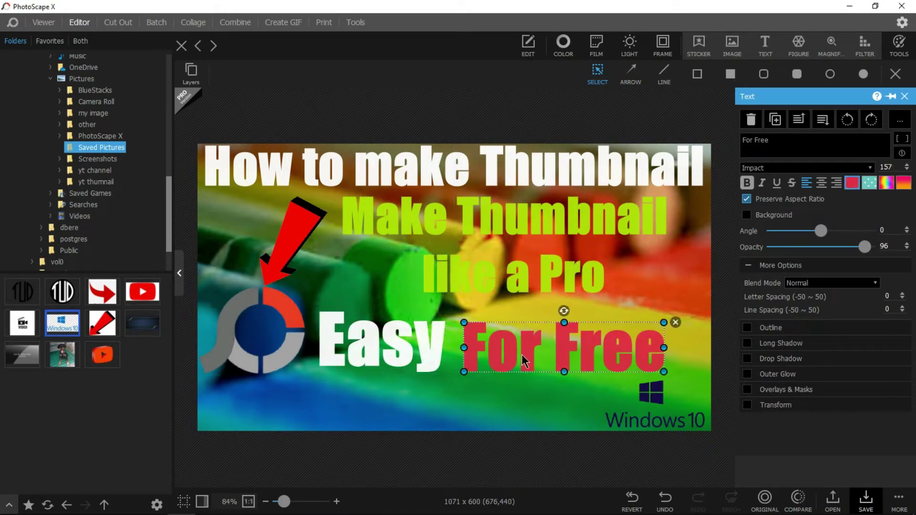
pyautogui.click(418, 343)
pyautogui.moveTo(417, 343); pyautogui.dragTo(383, 402)
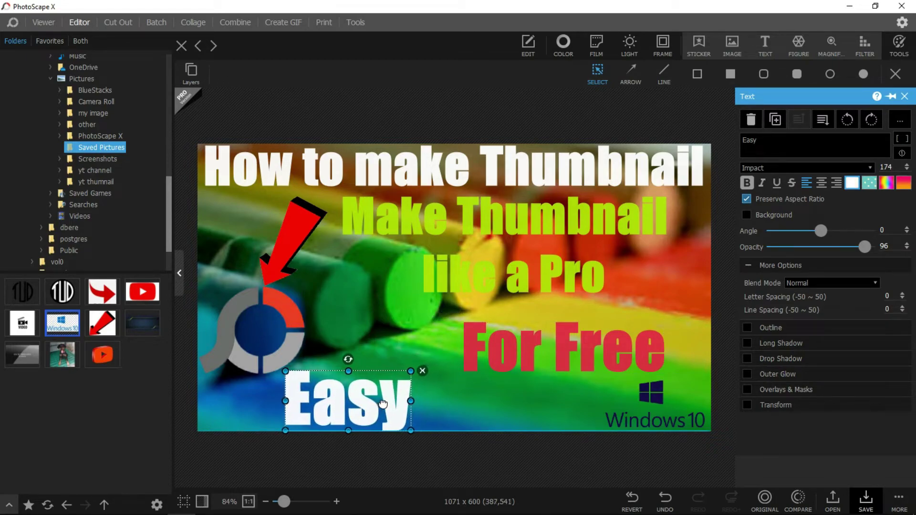
pyautogui.click(597, 352)
pyautogui.moveTo(572, 355); pyautogui.dragTo(497, 349)
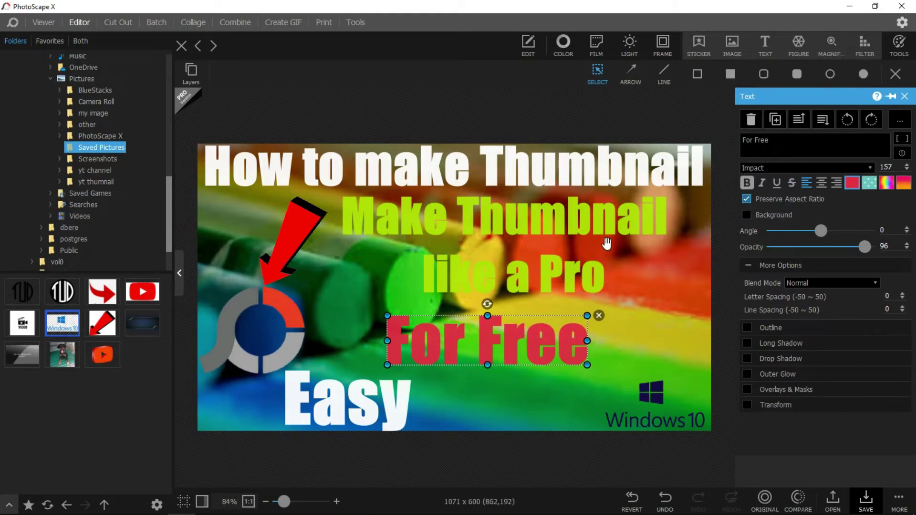
# Step: Reduce the indent of "like a Pro" by removing five leading spaces from the green caption's second line
pyautogui.click(572, 279)
pyautogui.click(764, 151)
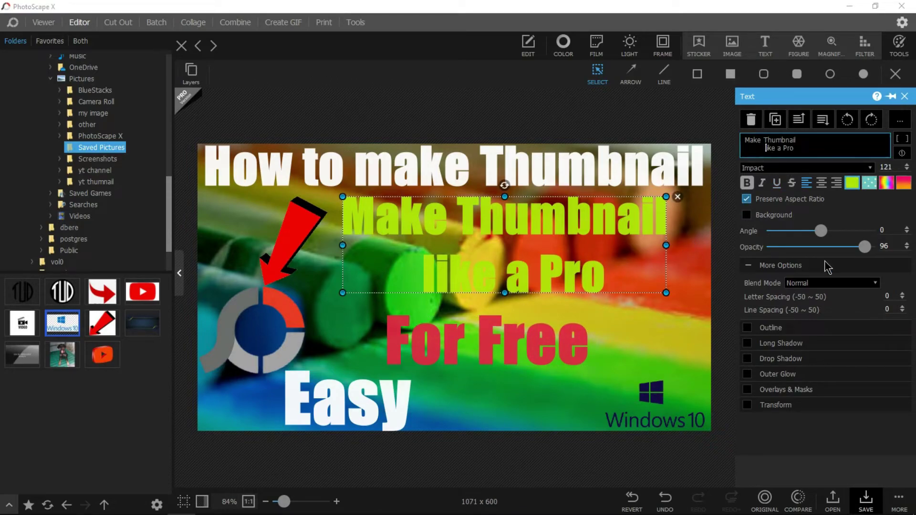
pyautogui.press('BackSpace')
pyautogui.press('BackSpace')
pyautogui.press('BackSpace')
pyautogui.press('BackSpace')
pyautogui.press('BackSpace')
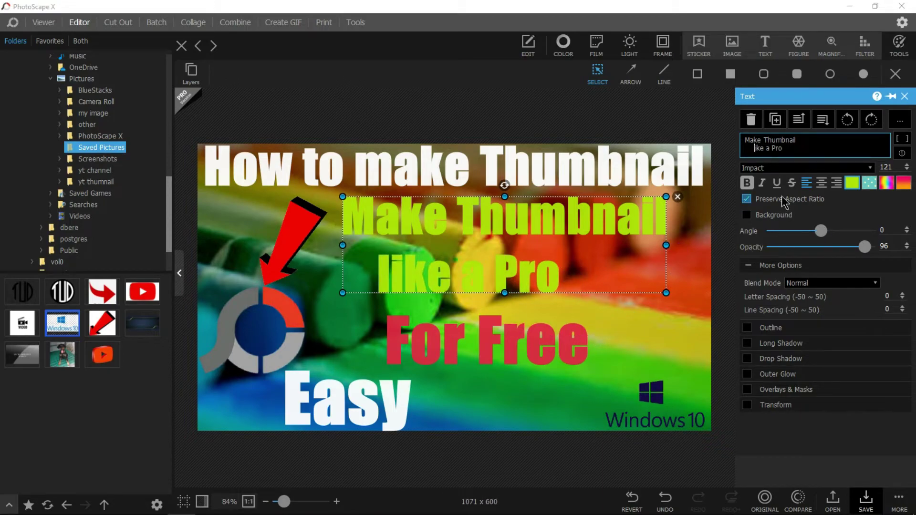
# Step: Recolor the "Make Thumbnail like a Pro" caption to a pale beige
pyautogui.click(852, 183)
pyautogui.click(703, 228)
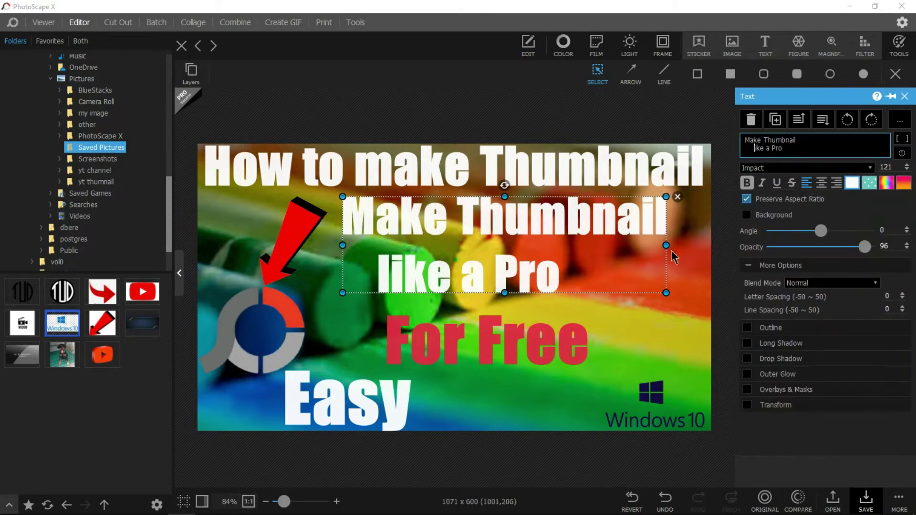
pyautogui.click(852, 182)
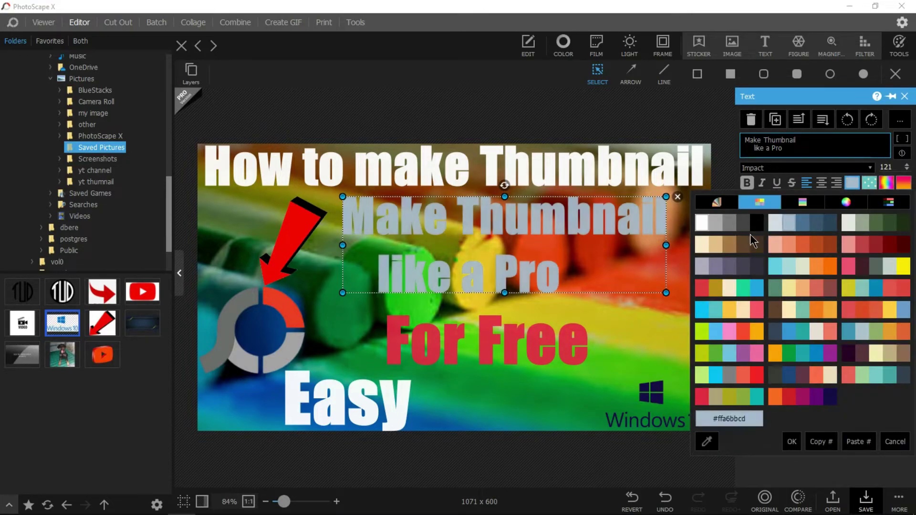
pyautogui.click(806, 261)
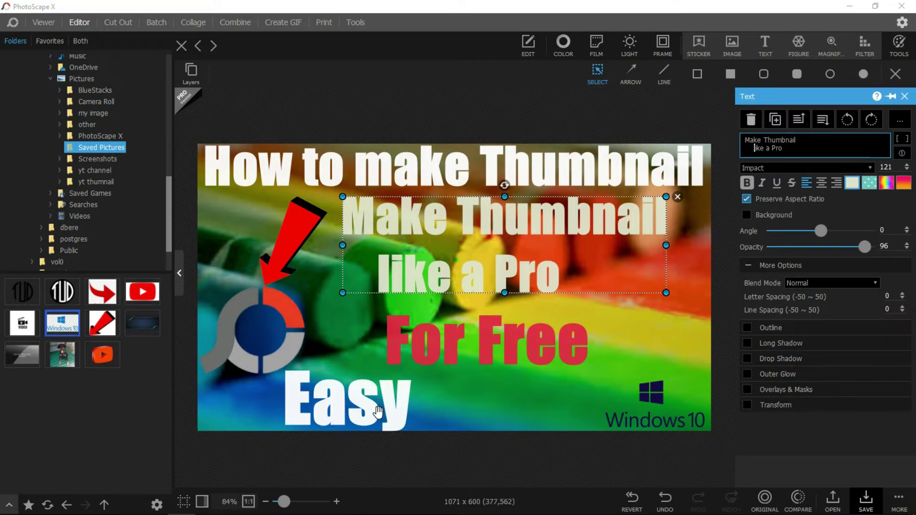
# Step: Enlarge the "For Free" text to size 172 and move it toward the image's right side above the Windows 10 logo
pyautogui.click(512, 355)
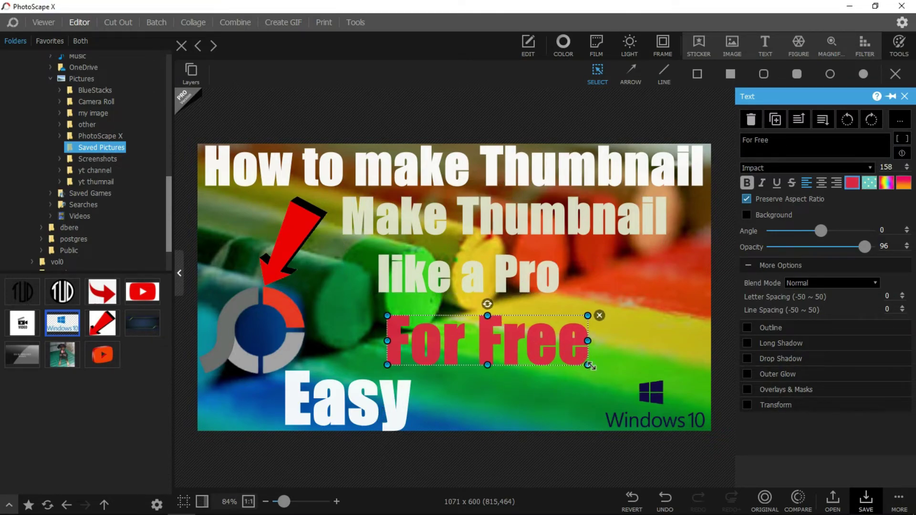
pyautogui.moveTo(590, 366); pyautogui.dragTo(605, 370)
pyautogui.moveTo(553, 358); pyautogui.dragTo(622, 345)
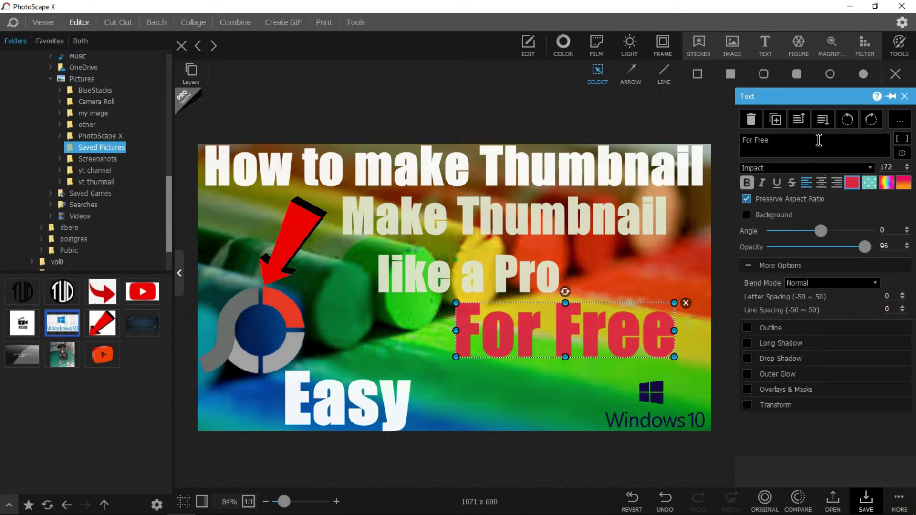
pyautogui.click(538, 411)
# Step: Add another text object to the image and clear its placeholder text
pyautogui.click(765, 48)
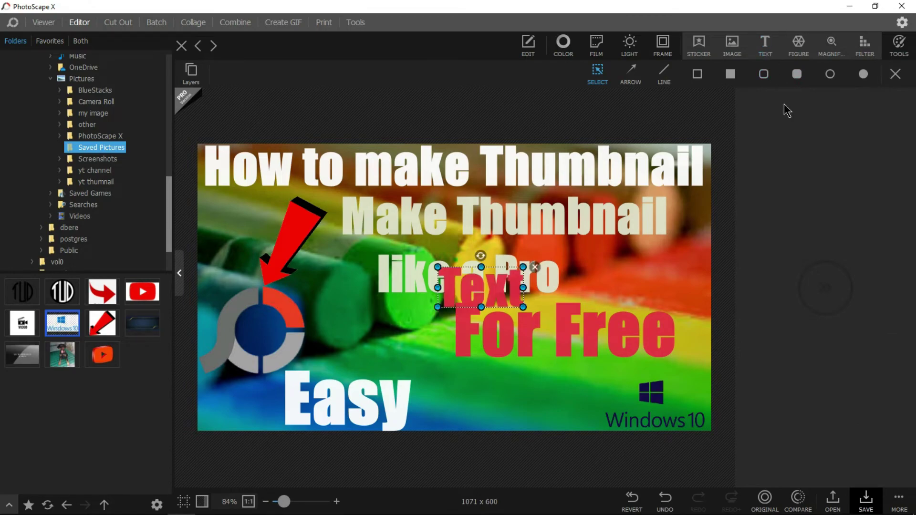
pyautogui.click(823, 142)
pyautogui.press('BackSpace')
pyautogui.press('BackSpace')
pyautogui.press('BackSpace')
pyautogui.press('BackSpace')
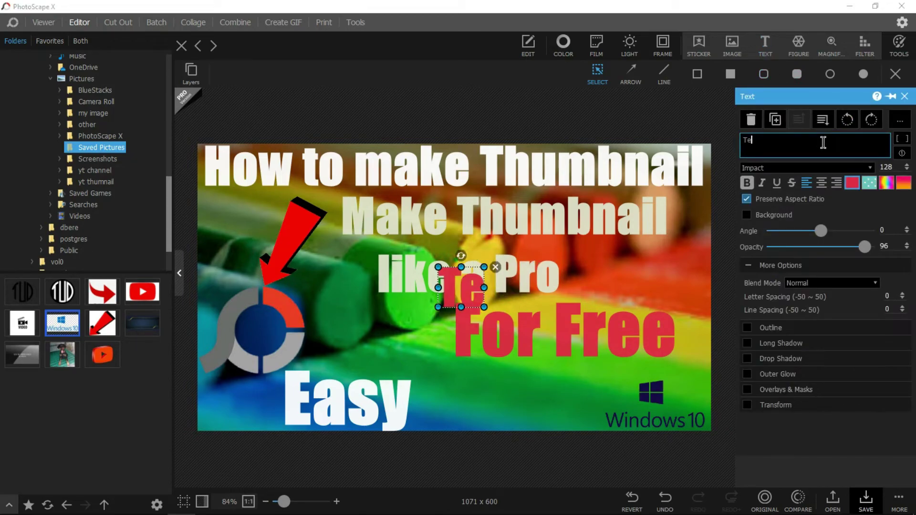
pyautogui.write('pR')
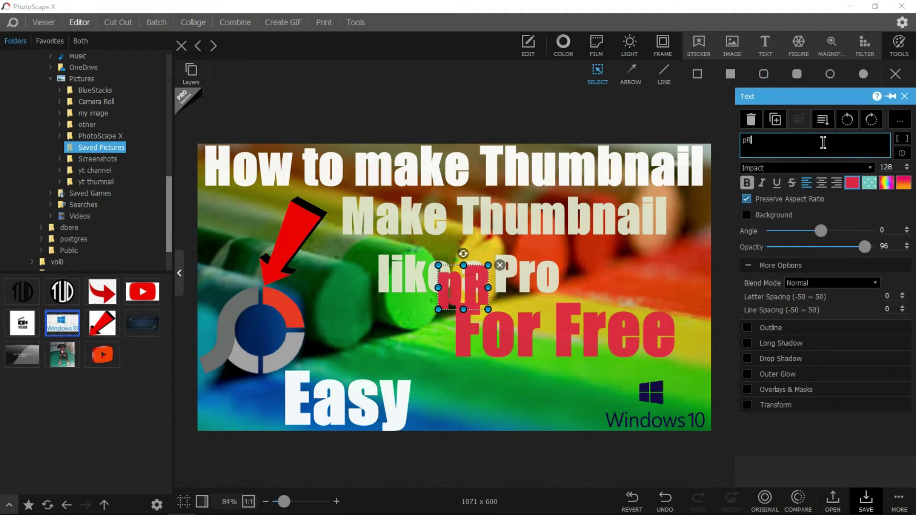
pyautogui.write('EVIEW')
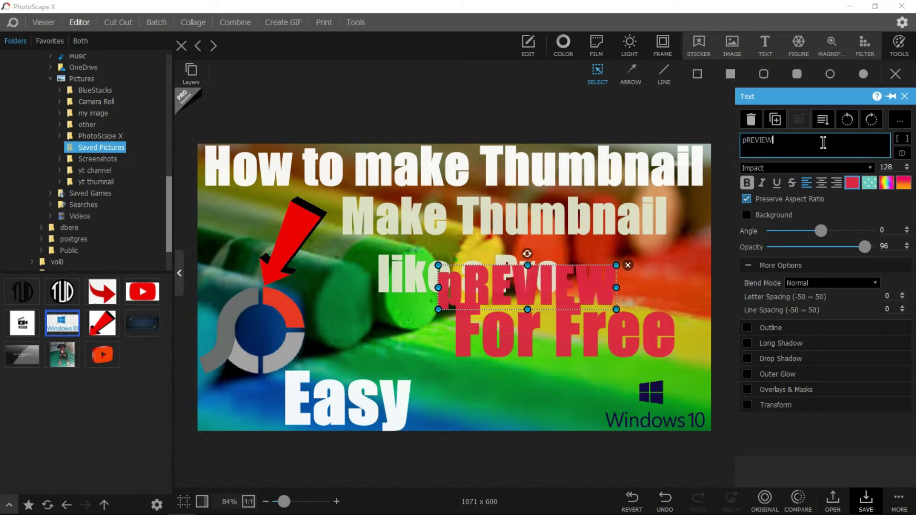
pyautogui.press('BackSpace')
pyautogui.press('BackSpace')
pyautogui.press('BackSpace')
pyautogui.press('BackSpace')
pyautogui.press('BackSpace')
pyautogui.press('BackSpace')
pyautogui.press('BackSpace')
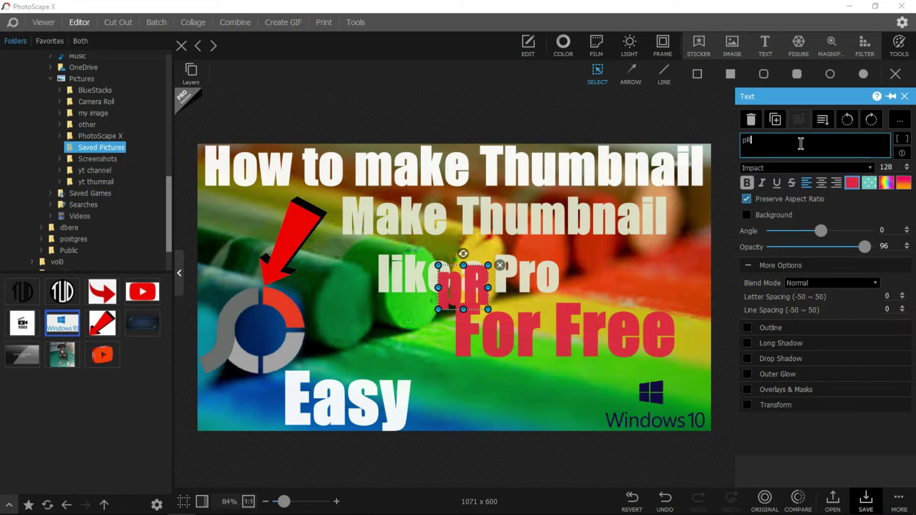
# Step: Enter "Preview" as the new caption and place it at size 97 between "Easy" and the Windows 10 logo
pyautogui.write('p')
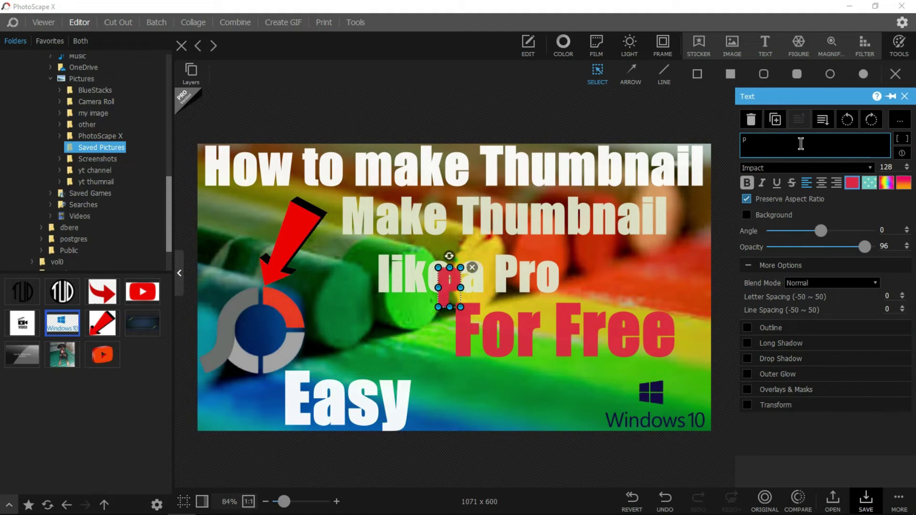
pyautogui.write('review')
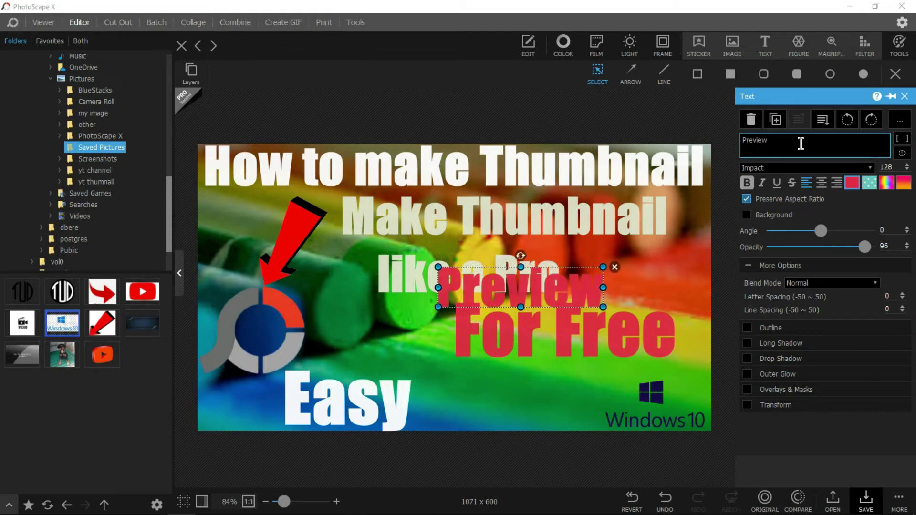
pyautogui.click(539, 290)
pyautogui.click(539, 290)
pyautogui.moveTo(544, 296); pyautogui.dragTo(530, 408)
pyautogui.moveTo(589, 401); pyautogui.dragTo(548, 401)
pyautogui.moveTo(486, 400); pyautogui.dragTo(511, 399)
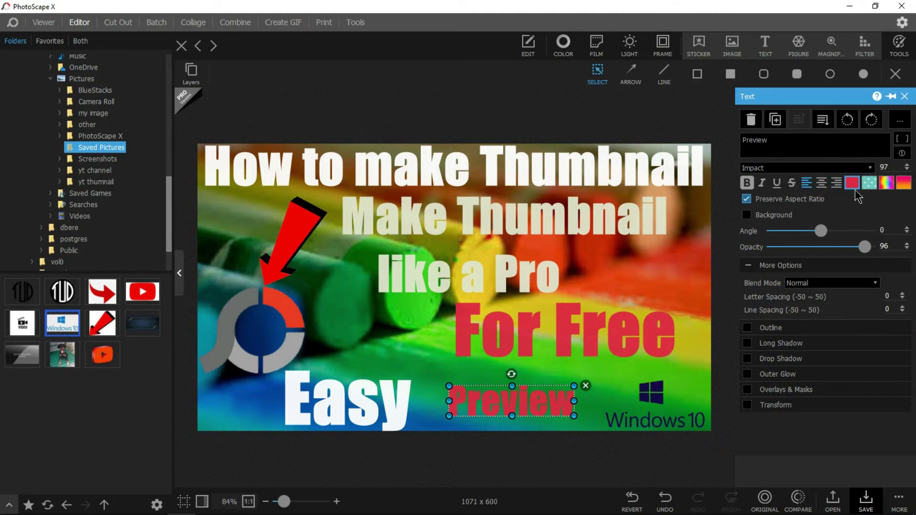
# Step: Format the "Preview" text white with opacity 90 and angle -8, nudging it slightly up and to the right
pyautogui.click(852, 183)
pyautogui.click(709, 222)
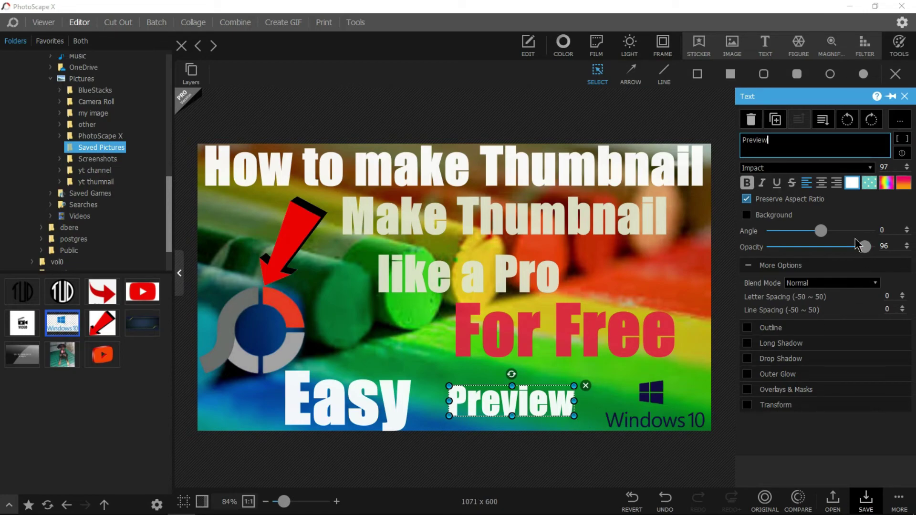
pyautogui.moveTo(864, 247)
pyautogui.mouseDown()
pyautogui.moveTo(872, 252)
pyautogui.moveTo(845, 255)
pyautogui.moveTo(856, 256)
pyautogui.mouseUp()
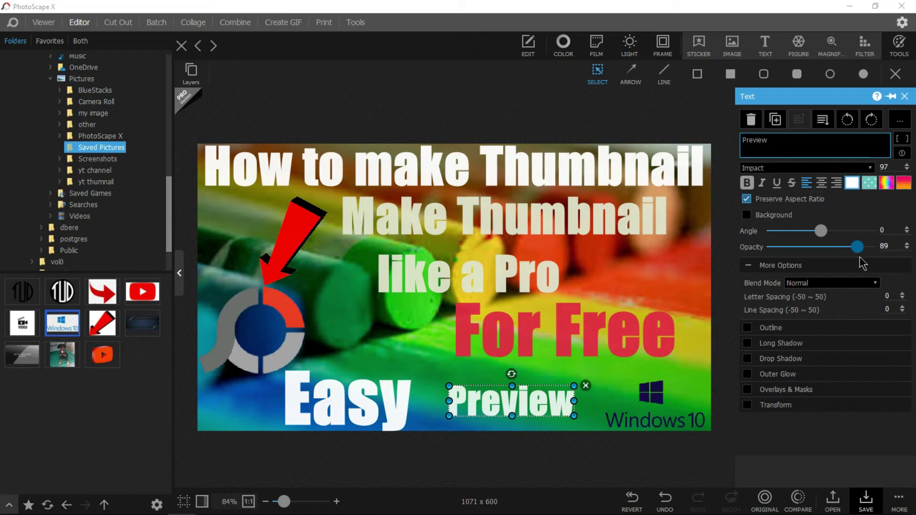
pyautogui.moveTo(820, 231)
pyautogui.mouseDown()
pyautogui.moveTo(828, 233)
pyautogui.moveTo(821, 236)
pyautogui.mouseUp()
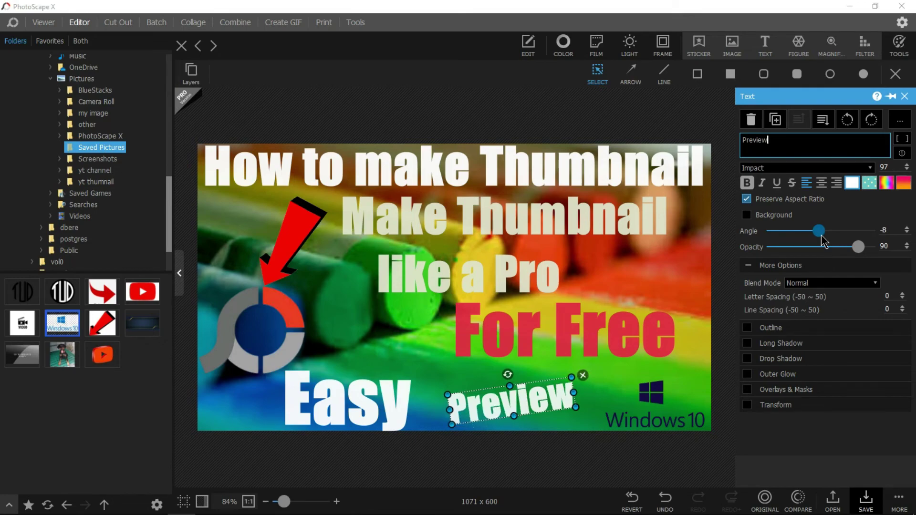
pyautogui.moveTo(514, 404); pyautogui.dragTo(520, 399)
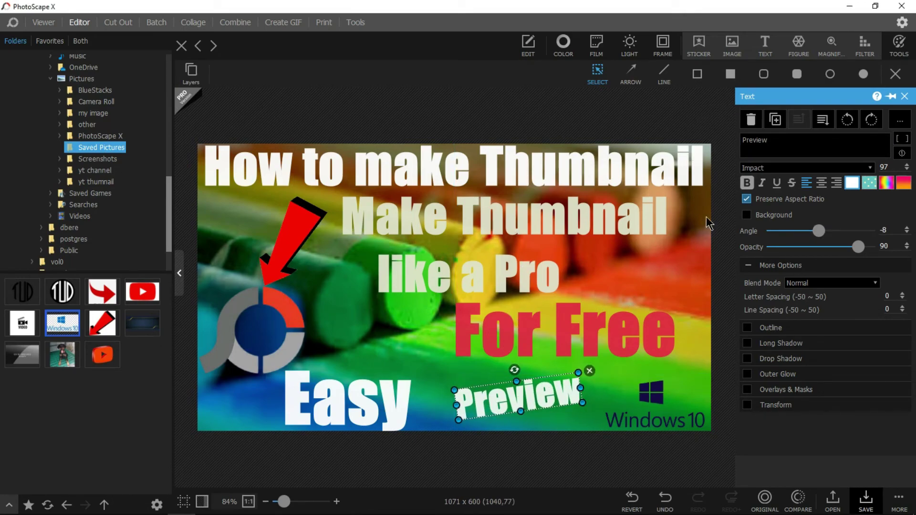
# Step: Save the finished thumbnail as a JPEG named "images" in the Saved Pictures folder
pyautogui.click(864, 498)
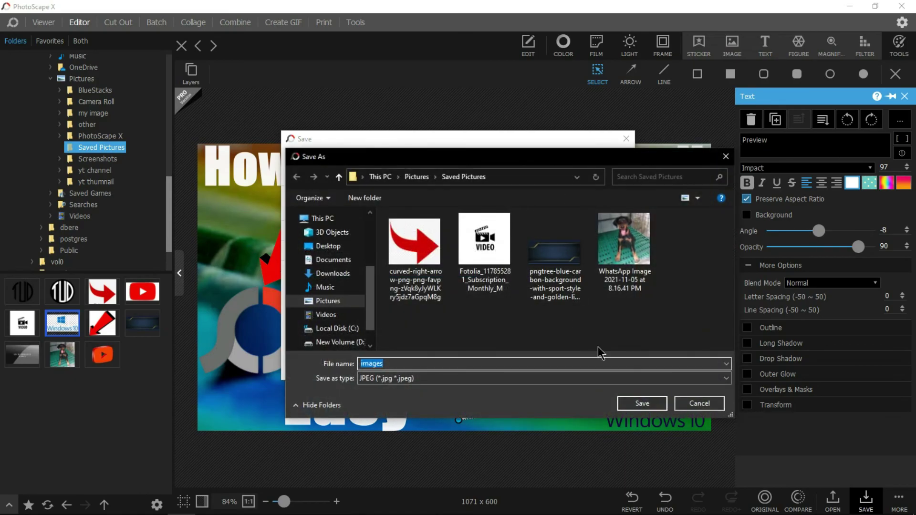
pyautogui.click(646, 401)
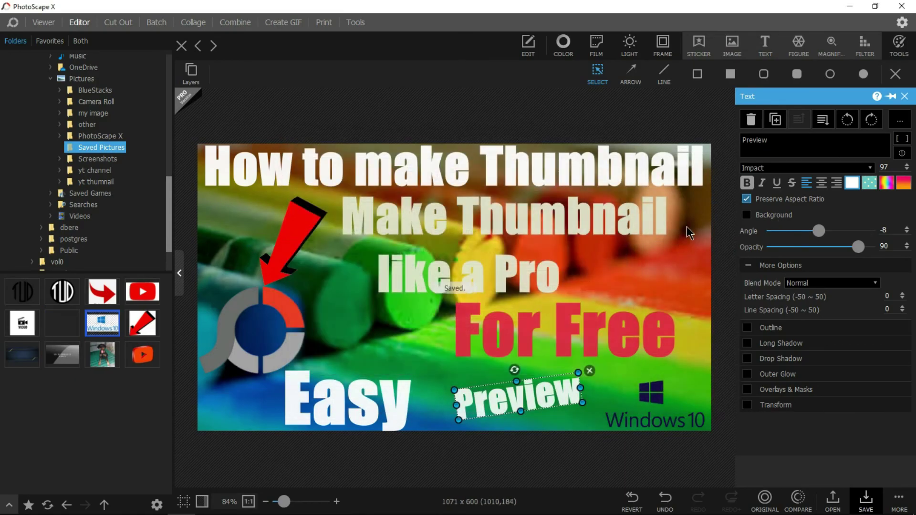